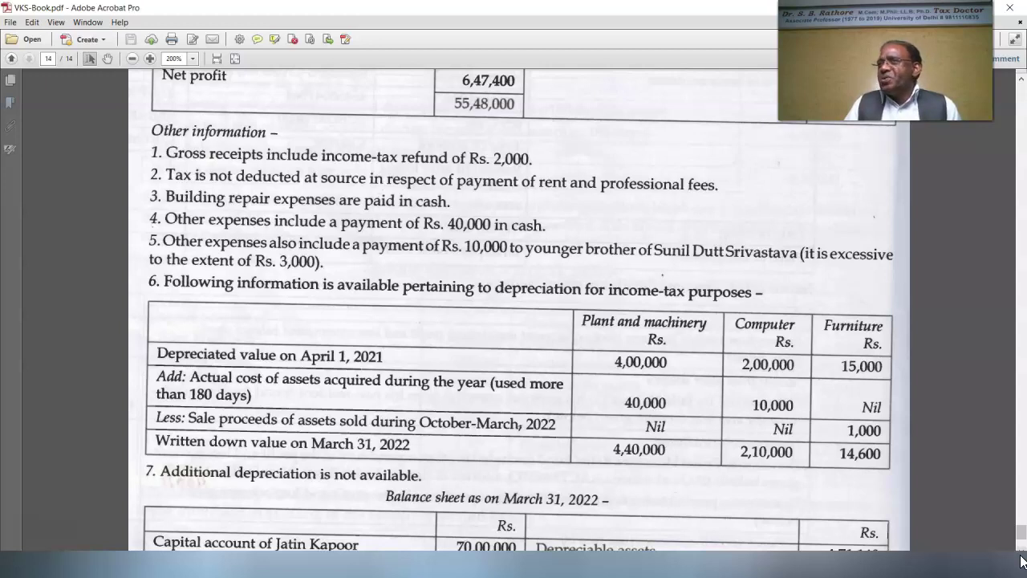
Step: Read the case's depreciation and balance sheet data, switch to the ITR Cals workbook in Excel, and compare its profit adjustments with sheet ITR5-22+
scroll(1023, 555, "down", 3)
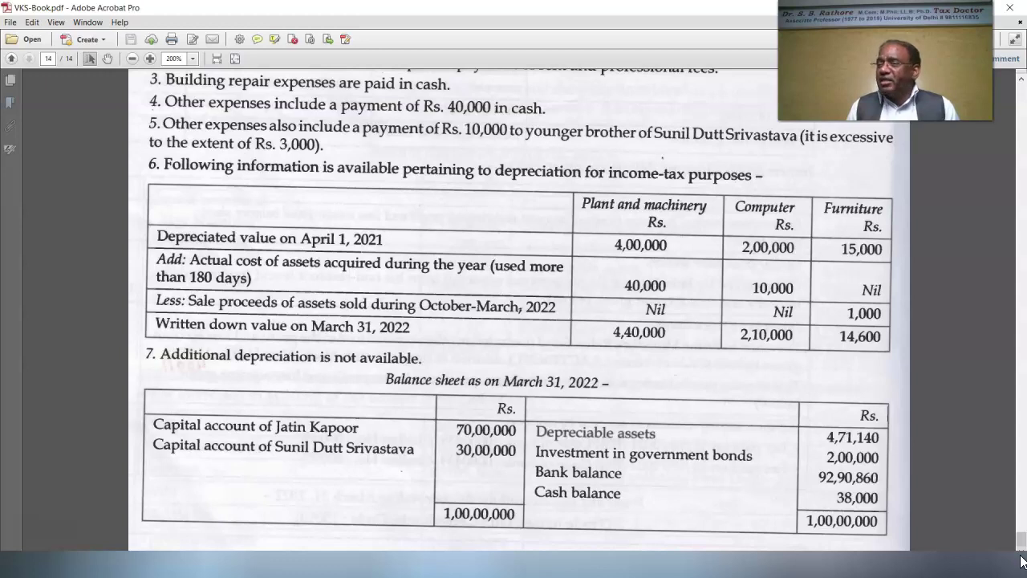
key("alt+Tab")
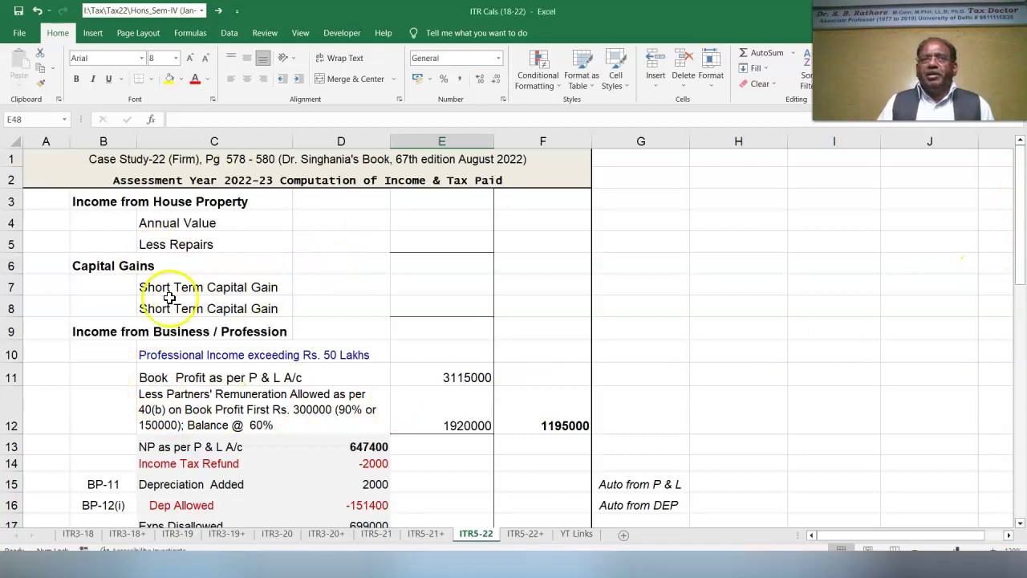
scroll(241, 348, "down", 3)
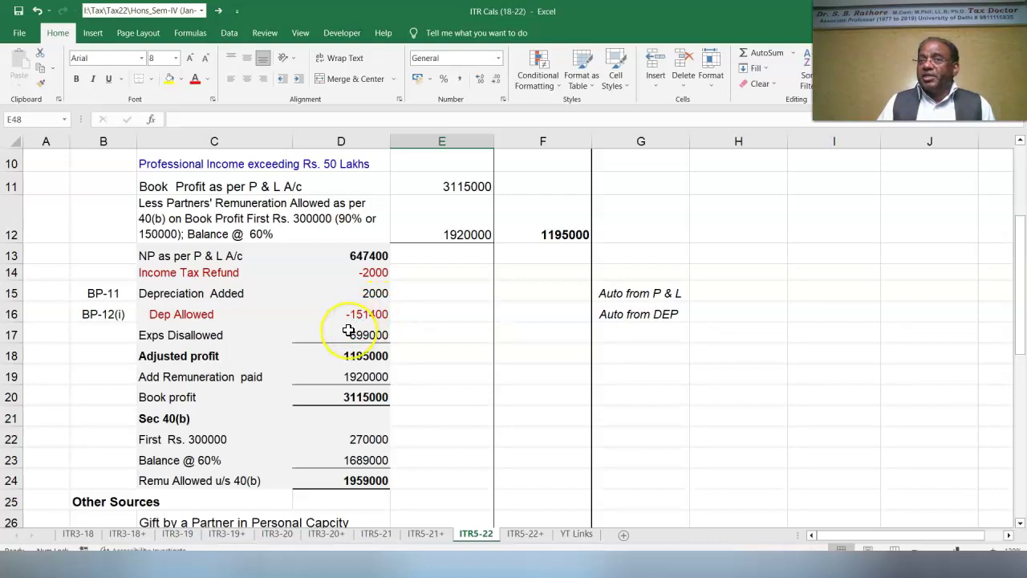
key("ctrl+Page_Down")
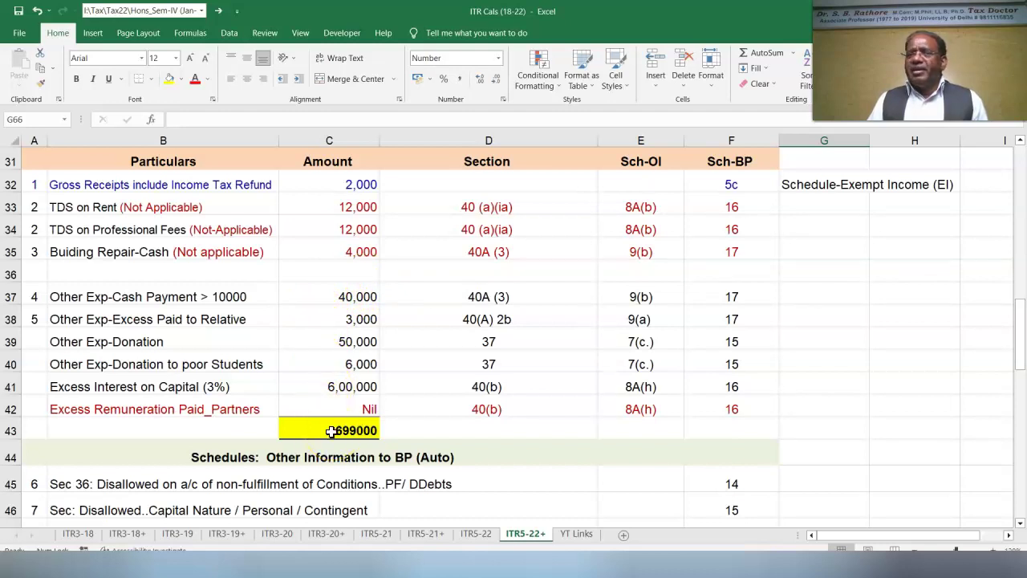
key("ctrl+Page_Up")
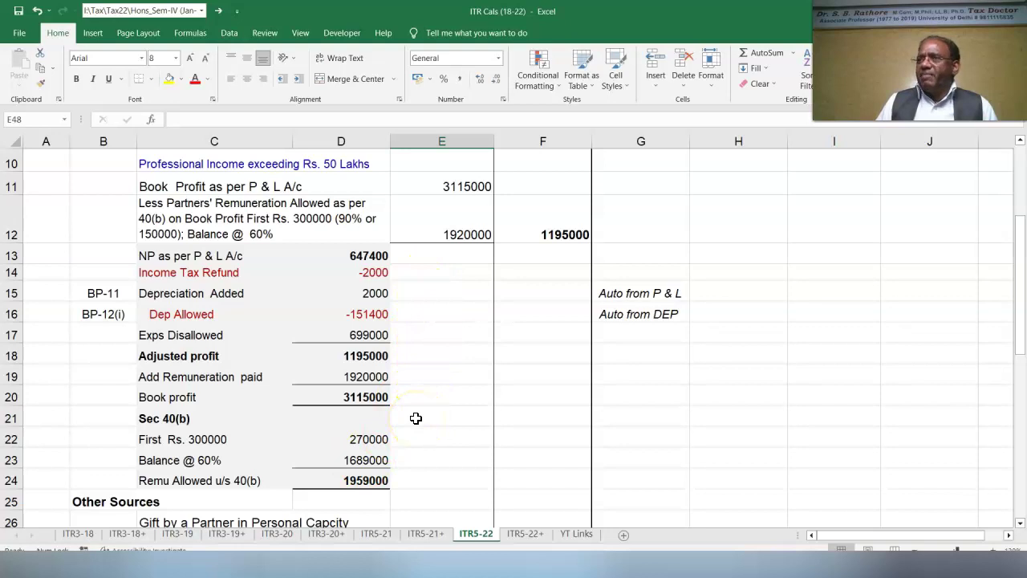
Step: Check the partners' remuneration and business income cells on sheet ITR5-22 and review the computation down to the balance tax payable
left_click(451, 232)
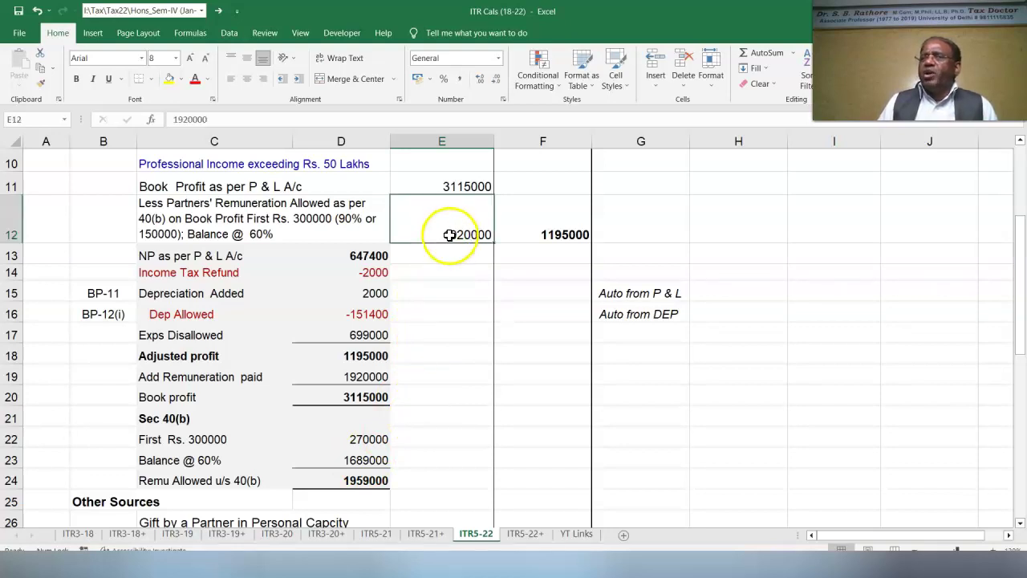
left_click(569, 229)
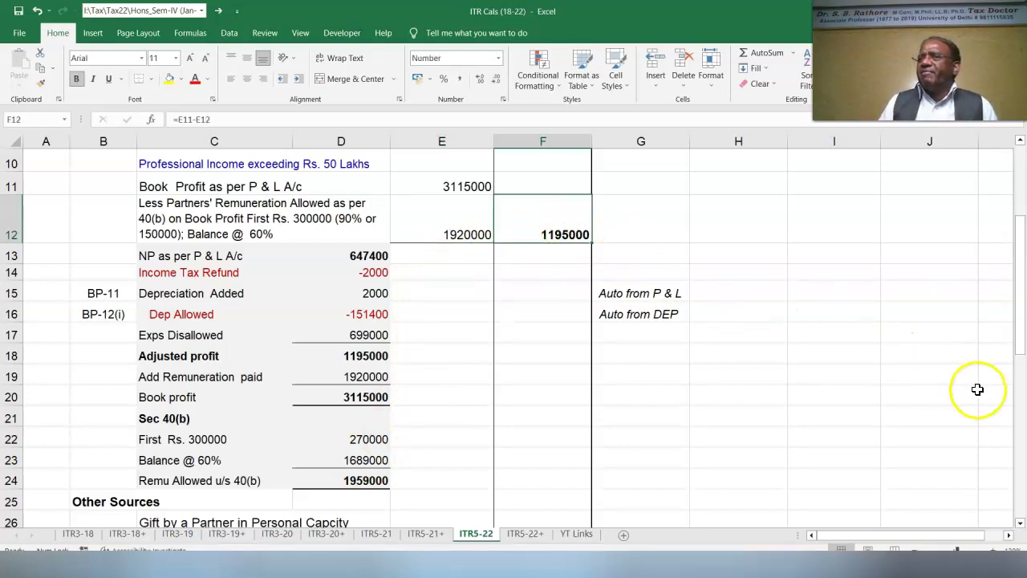
scroll(1011, 509, "down", 4)
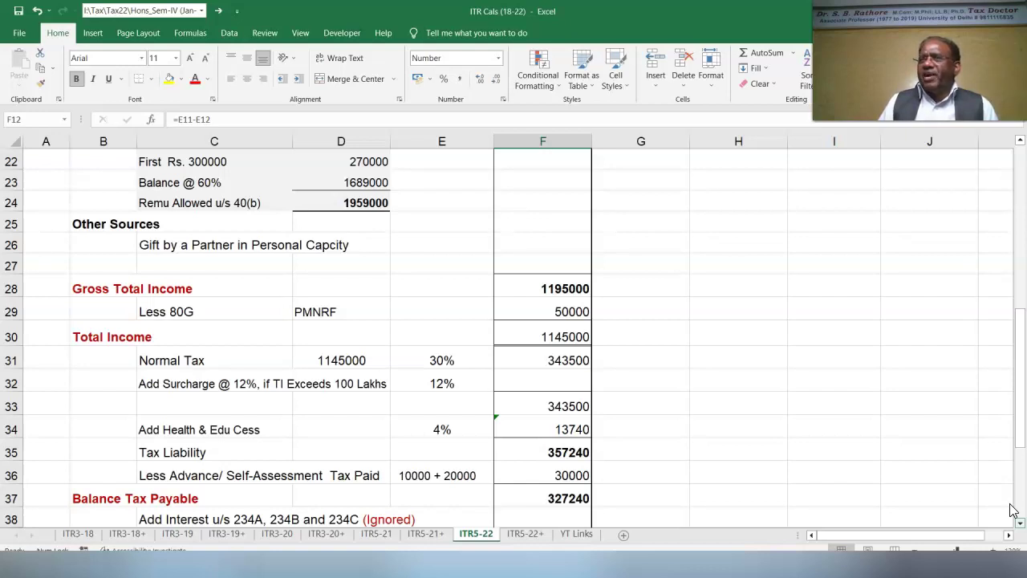
scroll(1012, 510, "down", 2)
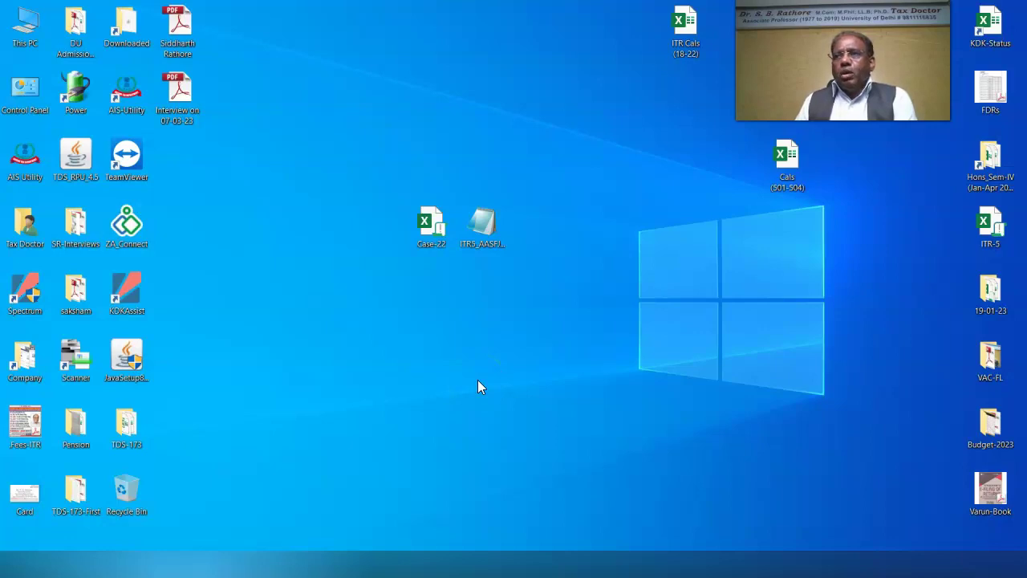
Step: Open the Case-22 workbook from the desktop and dismiss the utility's opening notice
left_click(431, 224)
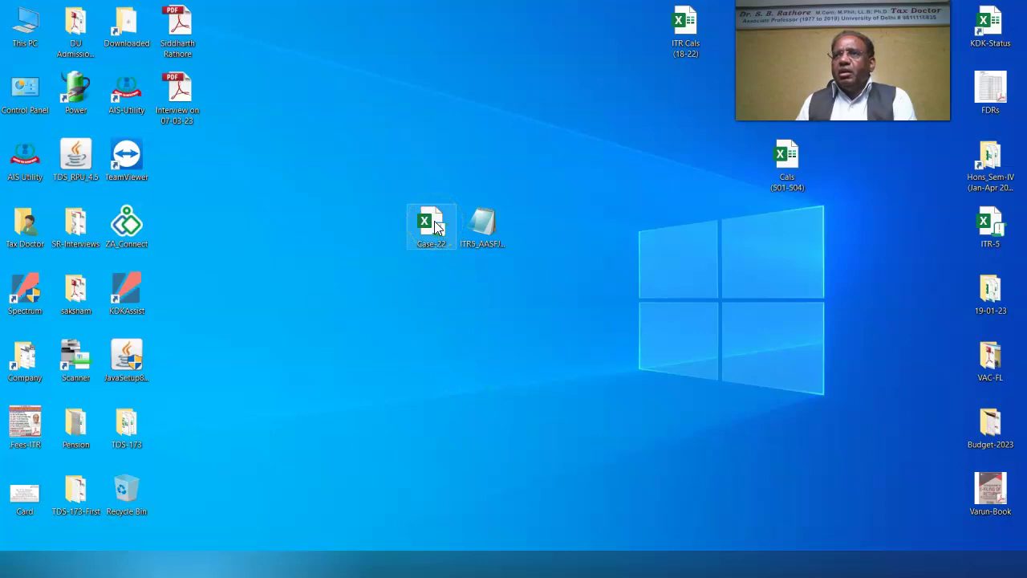
right_click(431, 225)
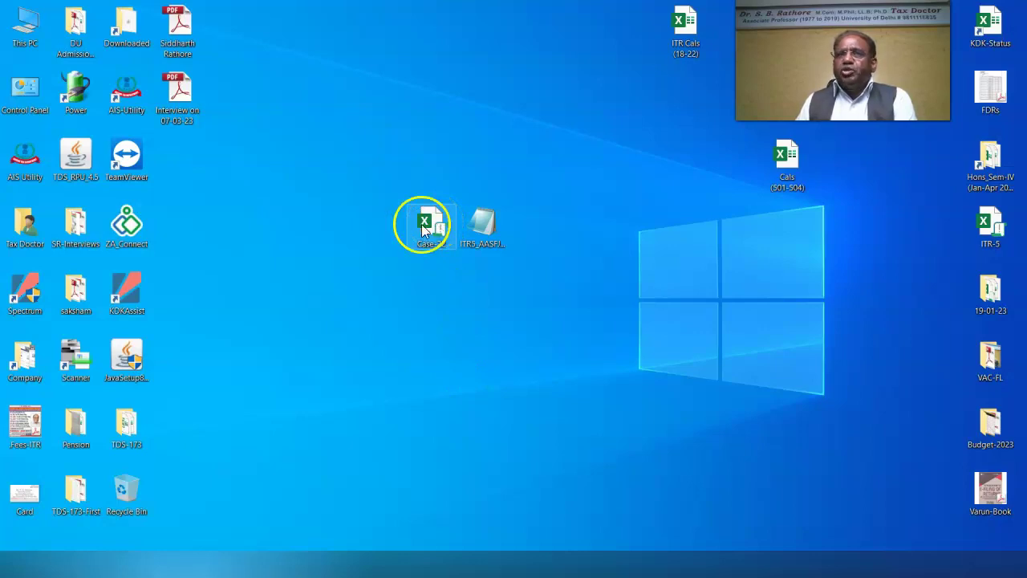
left_click(458, 195)
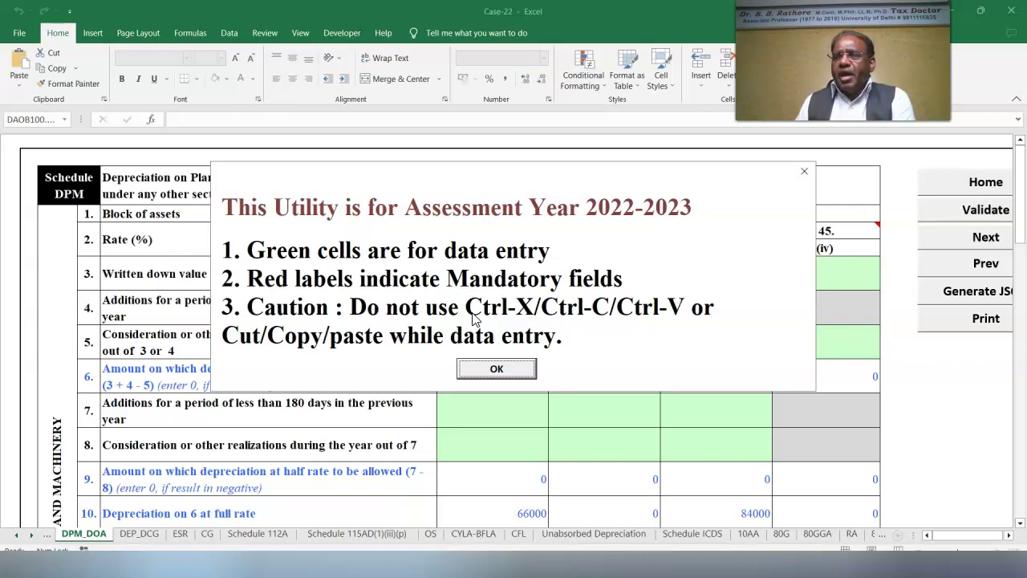
left_click(501, 368)
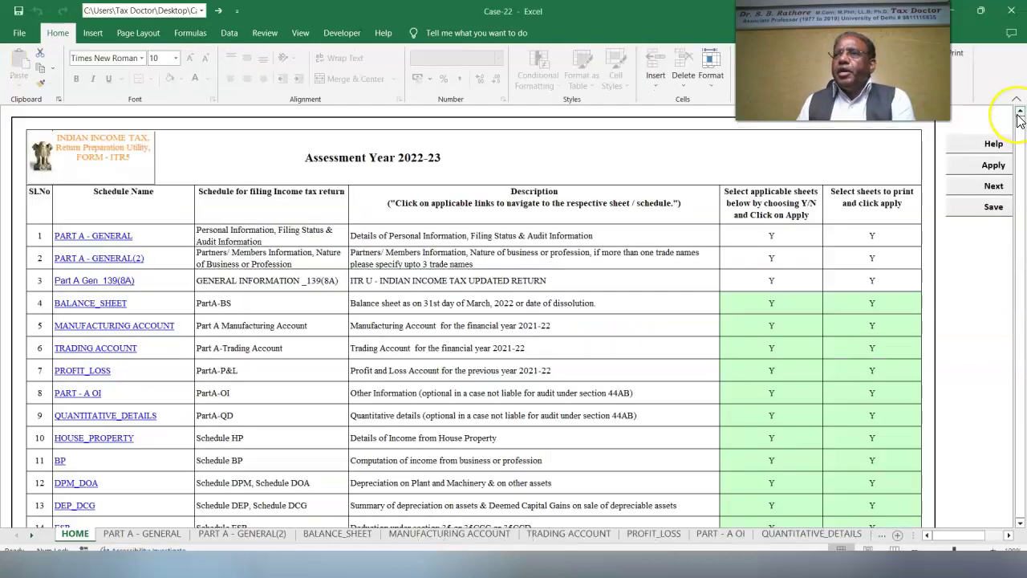
Step: Look through the full list of ITR-5 schedules on the HOME sheet
left_click_drag(1019, 119, 1017, 529)
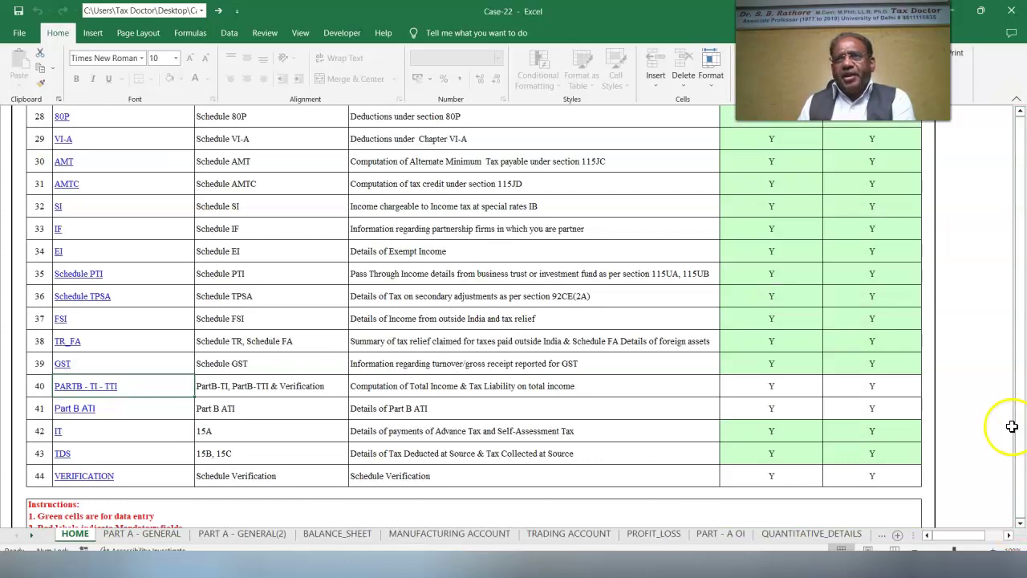
scroll(999, 321, "up", 10)
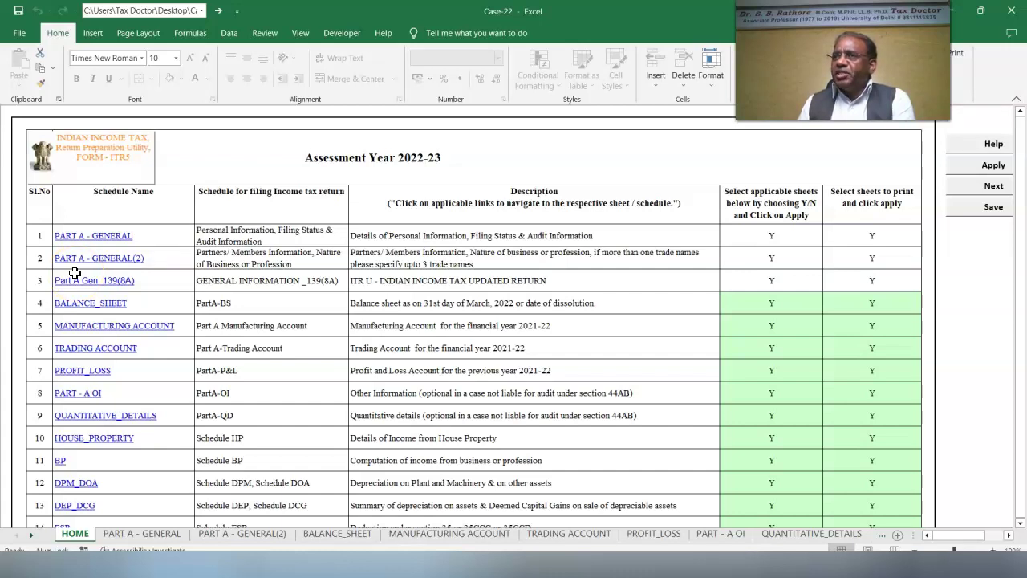
left_click(97, 351)
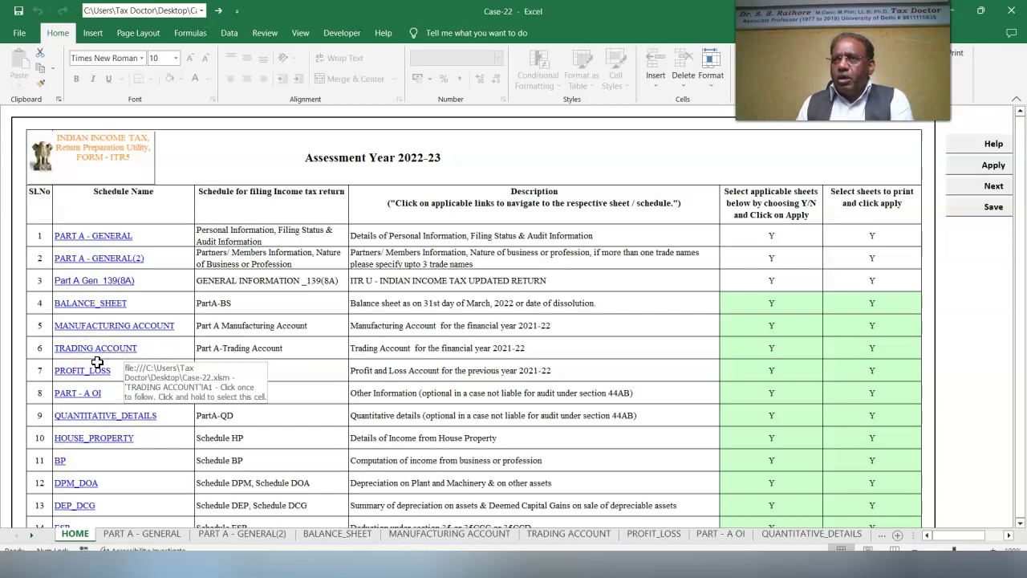
Step: Open the PART A - GENERAL sheet and review the firm's personal information, filing status and audit information
left_click(142, 534)
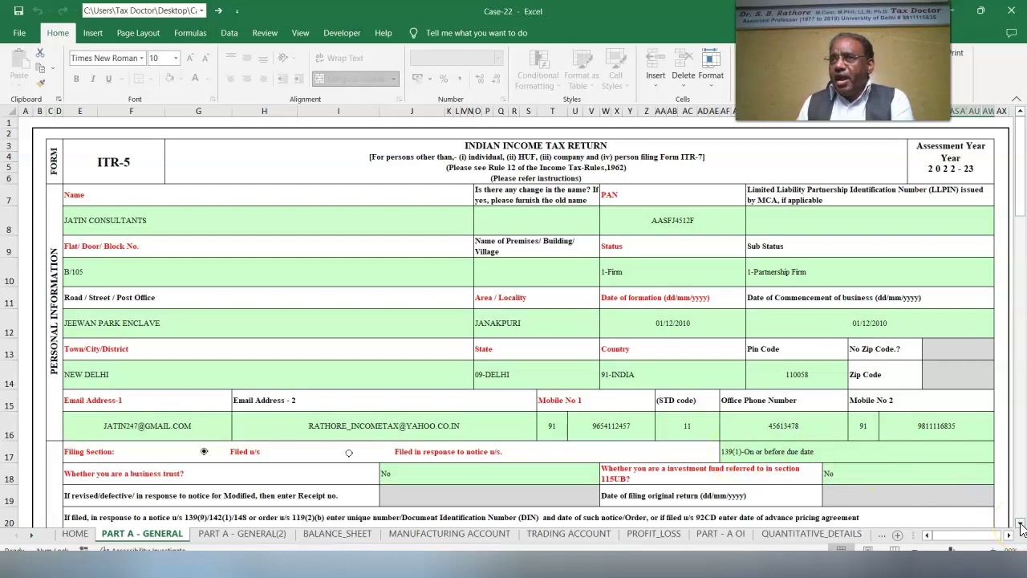
scroll(1022, 526, "down", 5)
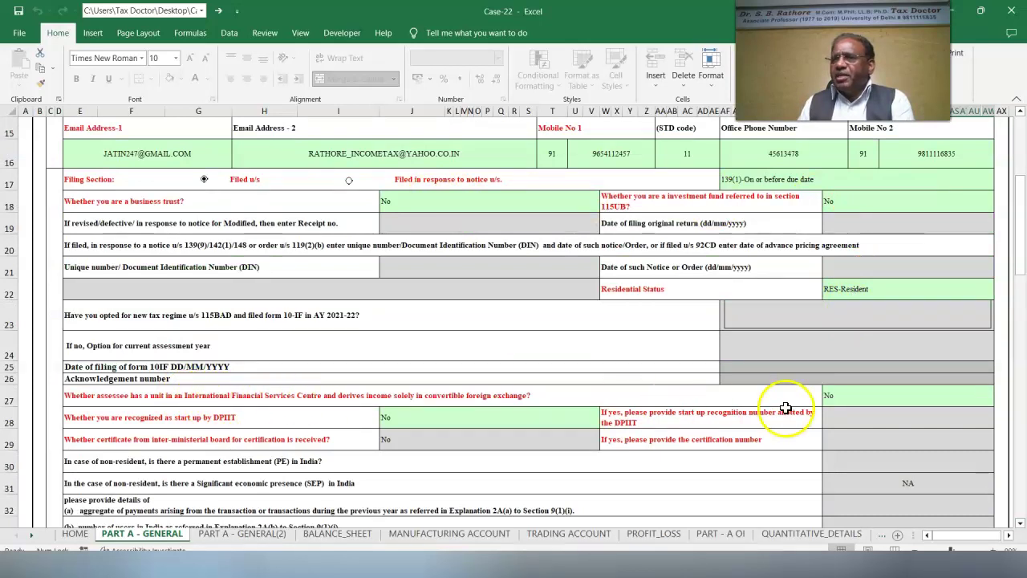
scroll(1011, 530, "down", 2)
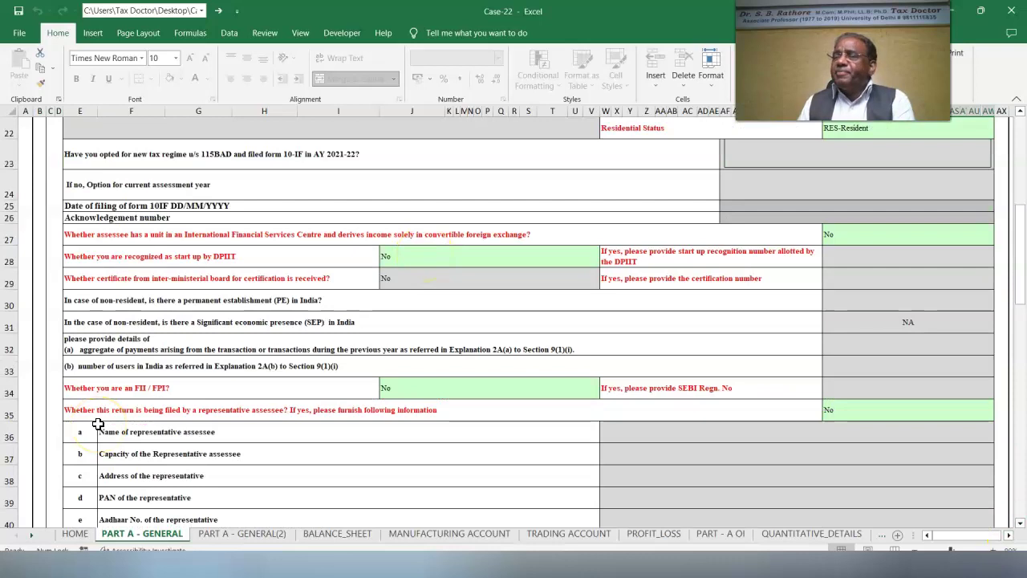
scroll(97, 336, "down", 3)
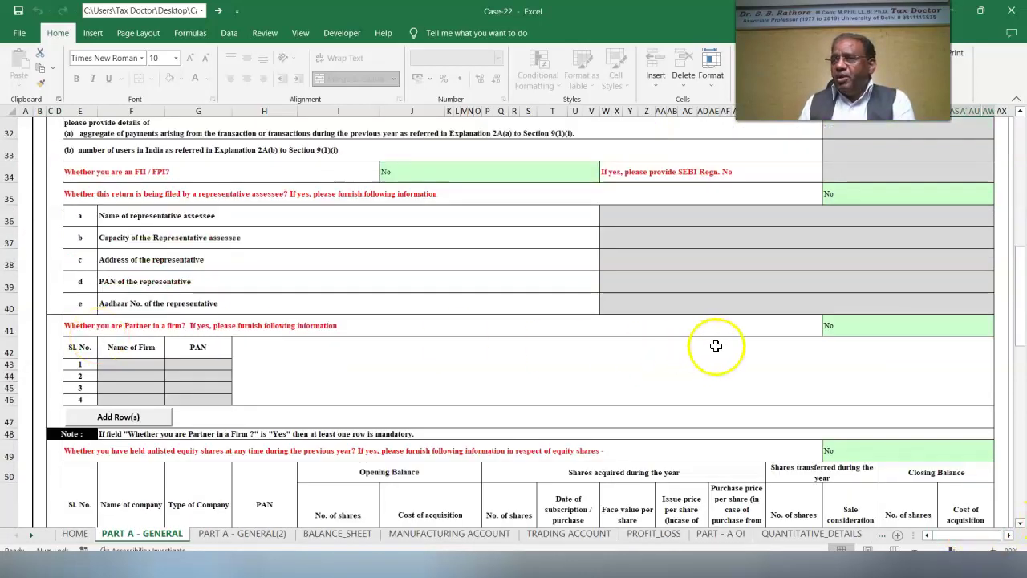
scroll(809, 447, "down", 2)
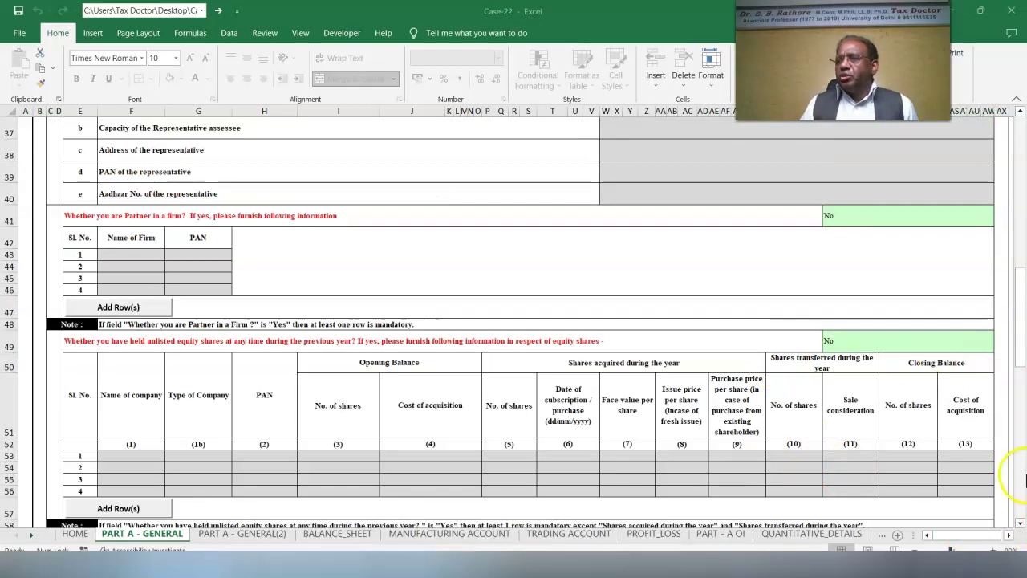
scroll(1009, 530, "down", 3)
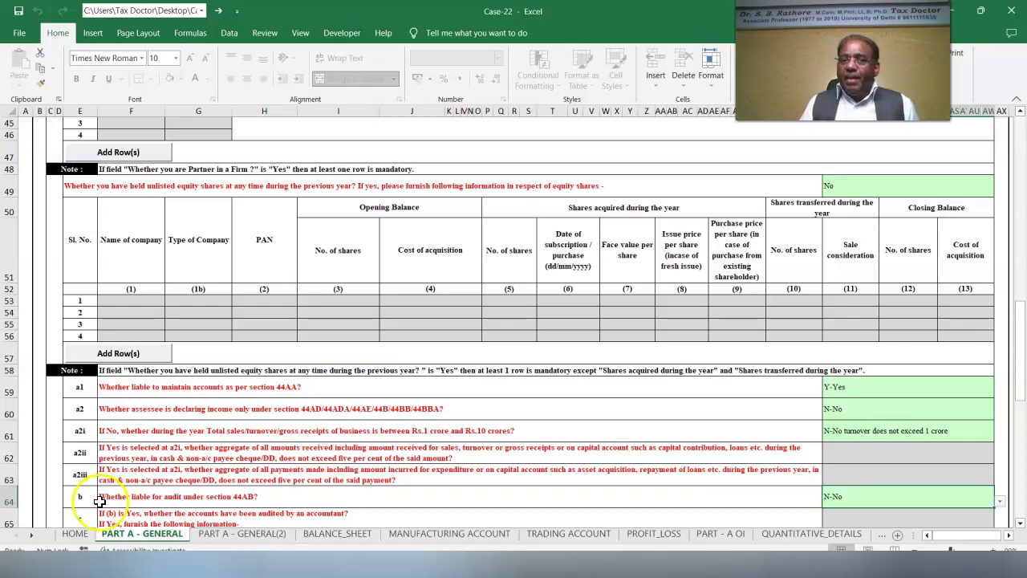
scroll(128, 472, "down", 5)
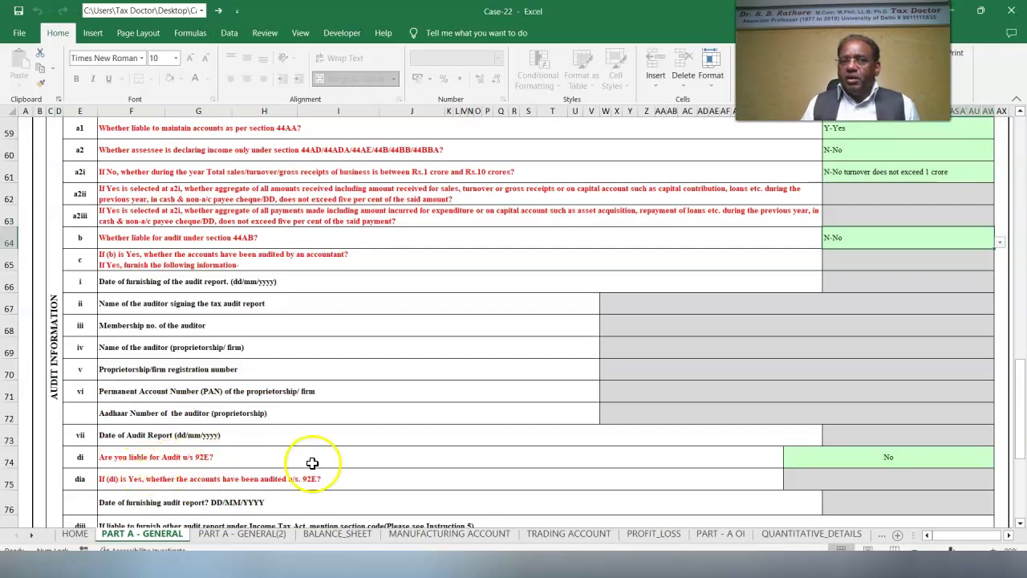
Step: Validate the PART A - GENERAL sheet and move on to PART A - GENERAL(2)
key("ctrl+Home")
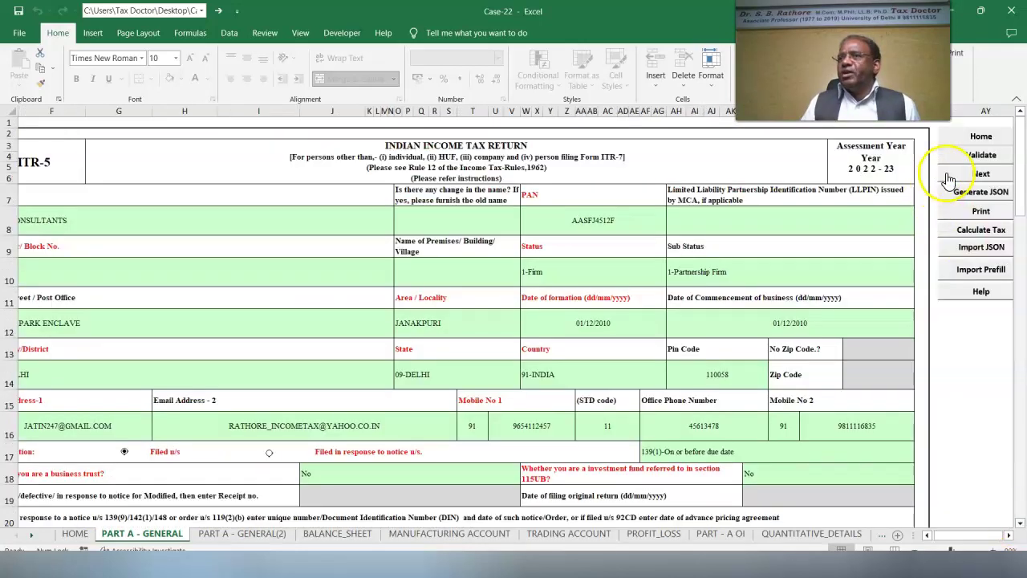
left_click(973, 158)
left_click(525, 329)
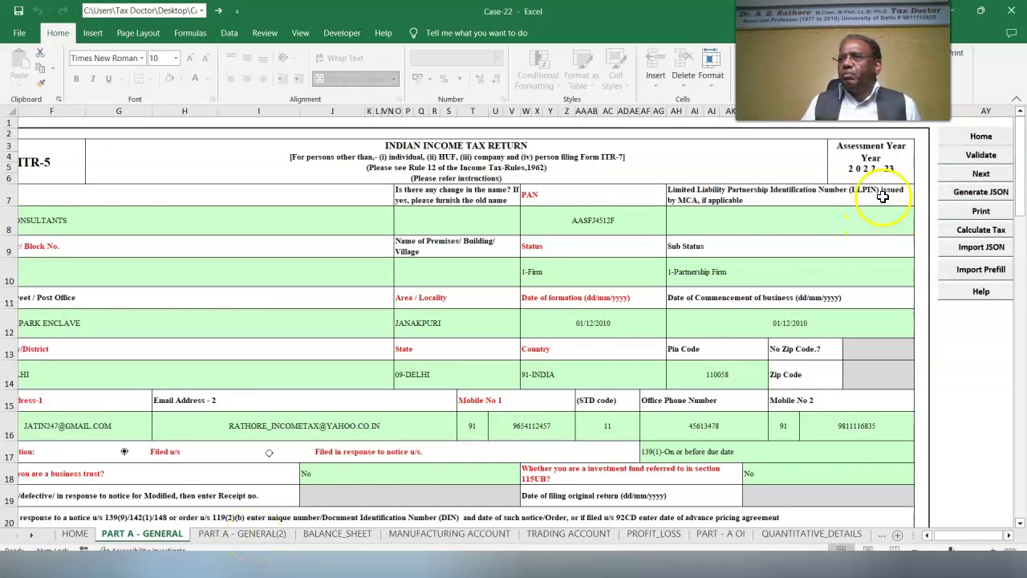
left_click(953, 182)
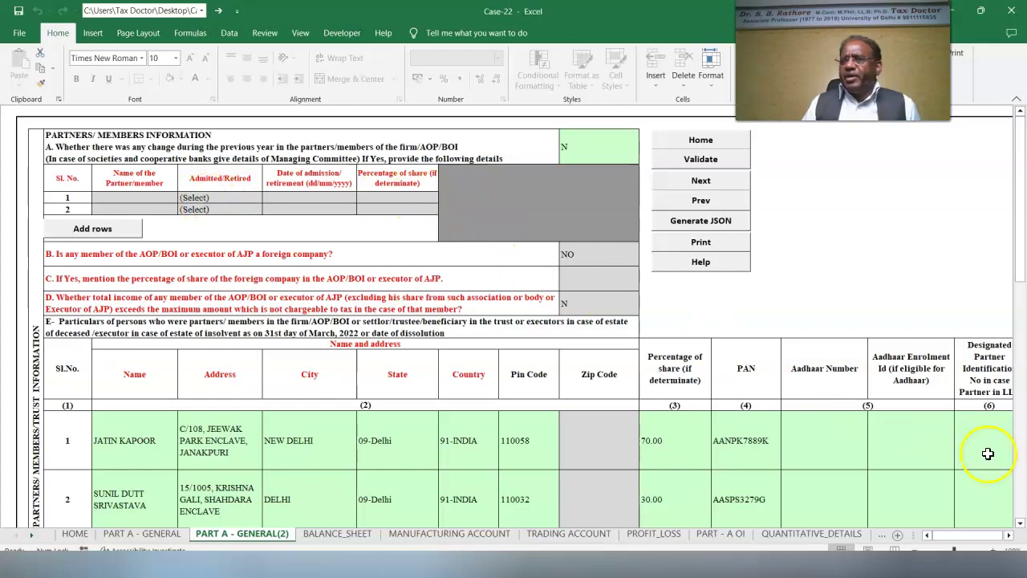
Step: Review the partners' addresses, percentage shares, status, rate of interest on capital and remuneration
scroll(1021, 525, "down", 3)
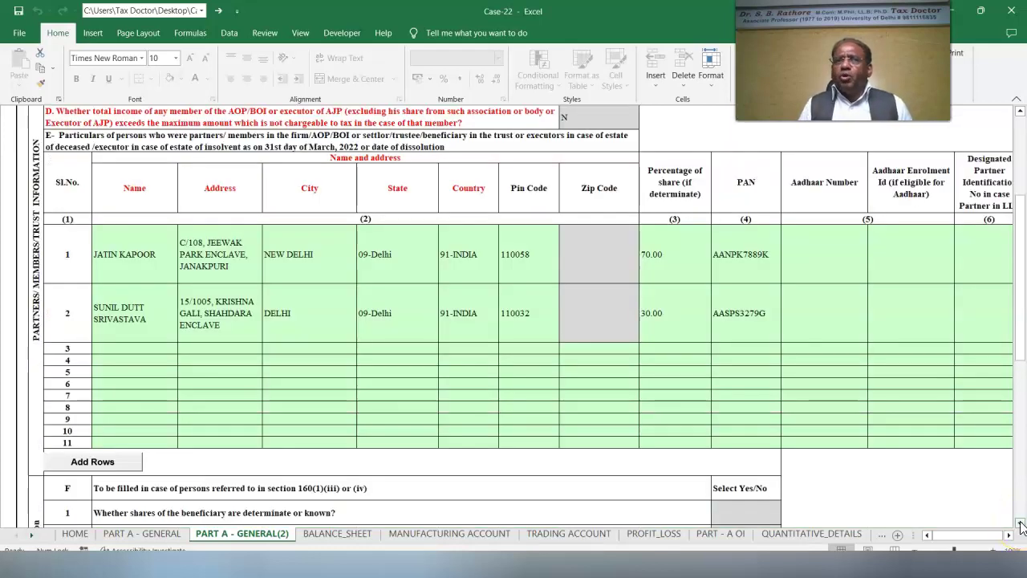
left_click(1021, 526)
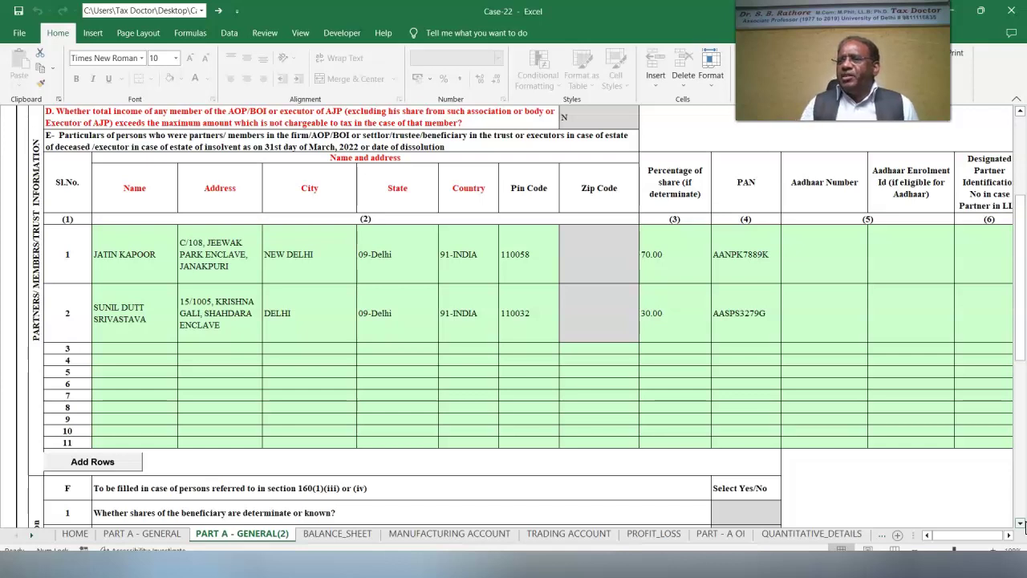
scroll(1019, 531, "right", 3)
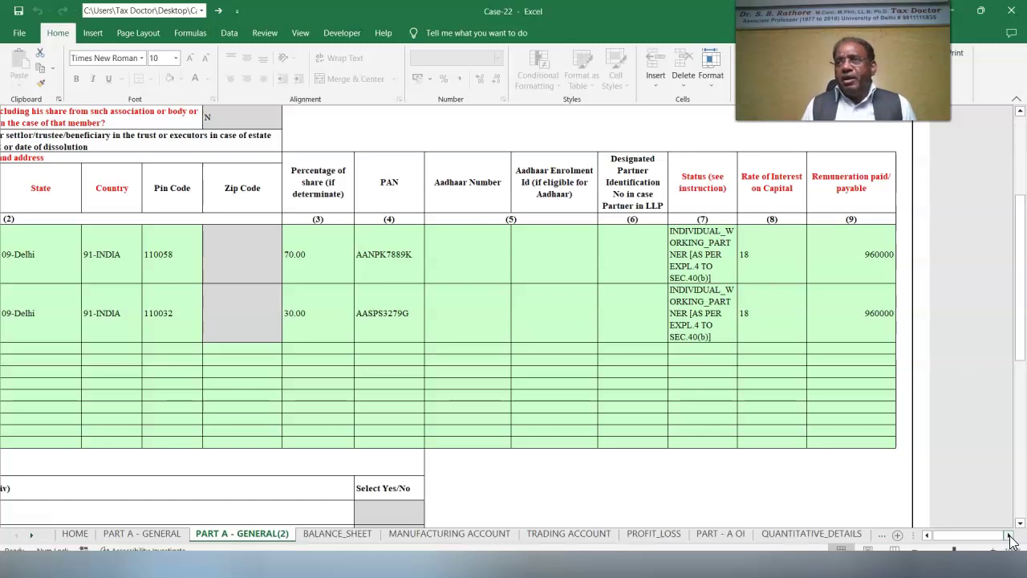
Step: Validate the PART A - GENERAL(2) sheet and move on to the BALANCE_SHEET schedule
scroll(1010, 542, "up", 3)
left_click(332, 149)
key("Return")
left_click(203, 533)
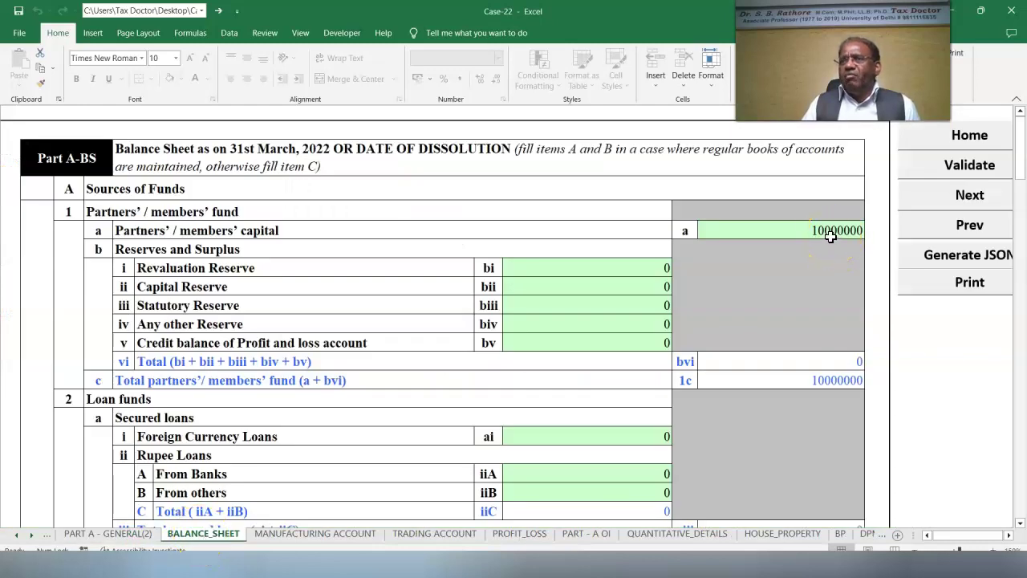
Step: Review the balance sheet's fixed assets, investments, cash and bank balances, and total application of funds
scroll(1008, 516, "down", 10)
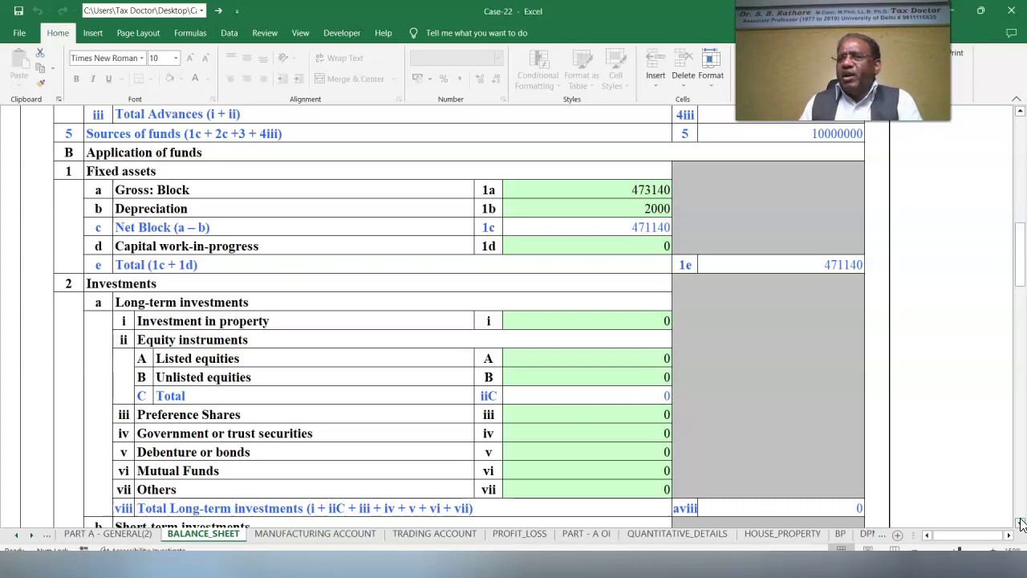
scroll(1021, 523, "down", 6)
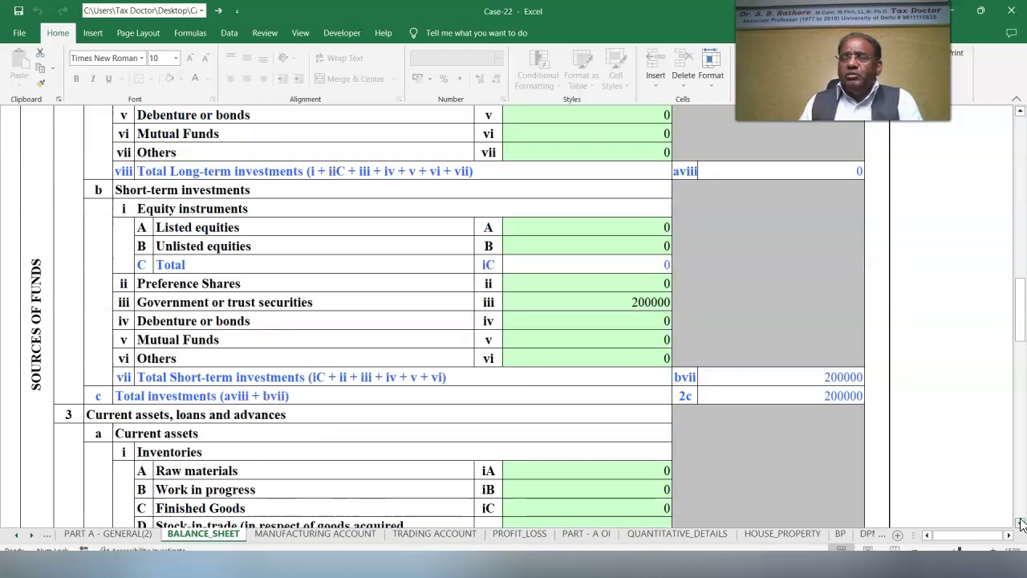
scroll(1022, 523, "down", 7)
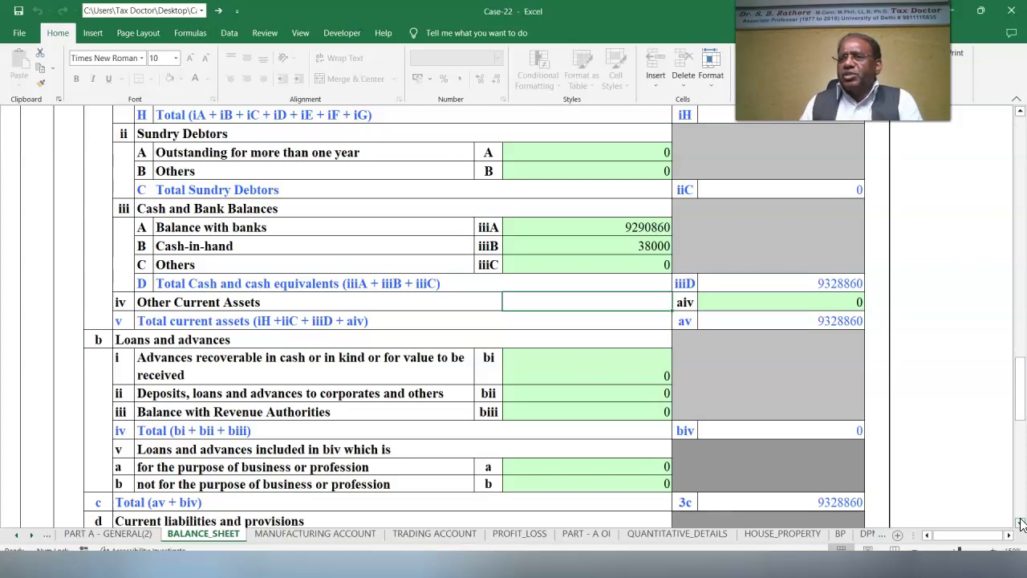
scroll(1022, 523, "down", 7)
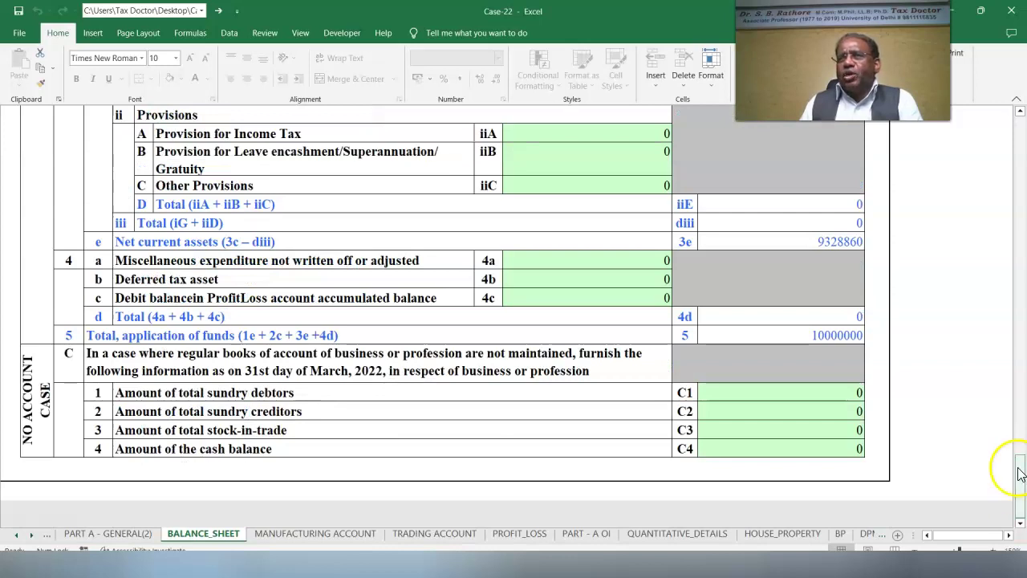
Step: Validate the BALANCE_SHEET schedule and move on to the MANUFACTURING ACCOUNT sheet
left_click_drag(1017, 471, 1021, 121)
left_click(939, 166)
left_click(523, 330)
left_click(931, 187)
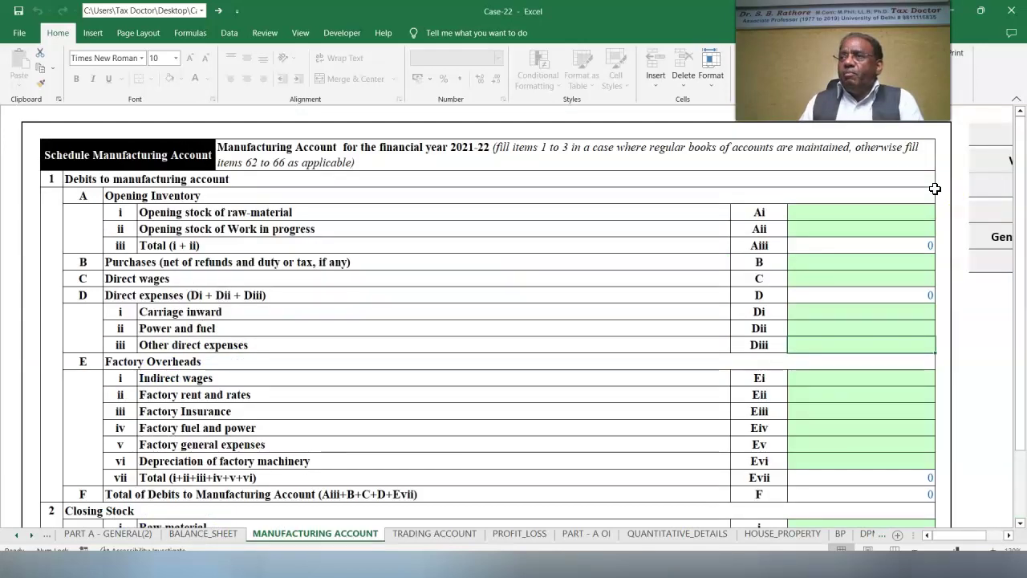
Step: Move on to the TRADING ACCOUNT sheet and review its sale of services, direct expenses, duties and gross profit
left_click(992, 187)
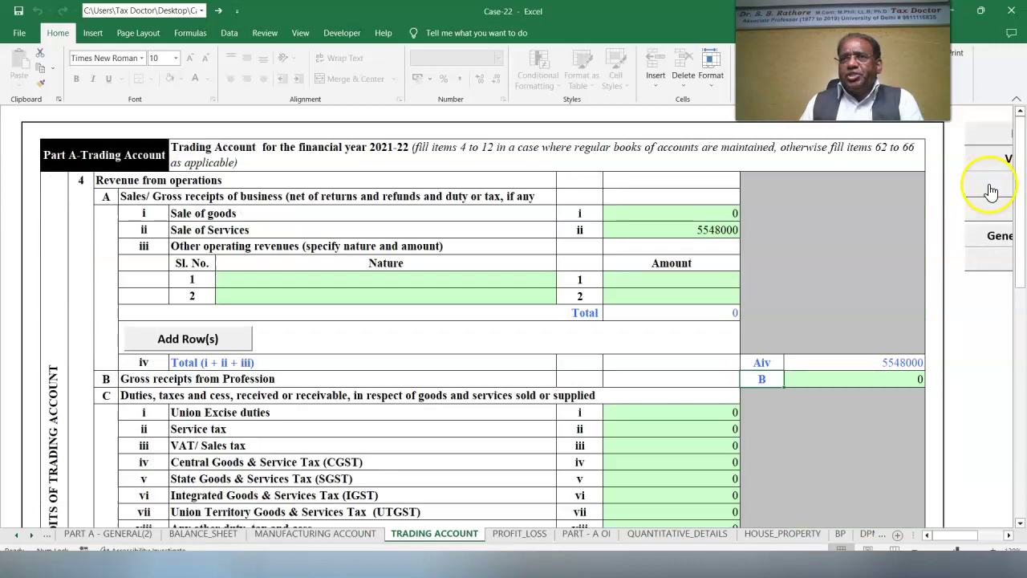
left_click(672, 229)
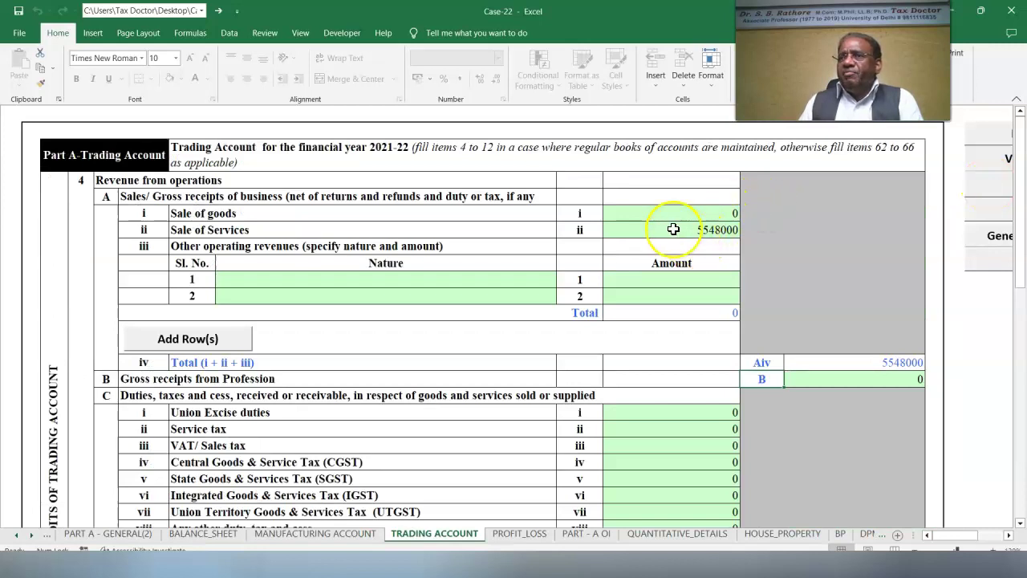
left_click_drag(1019, 229, 1017, 363)
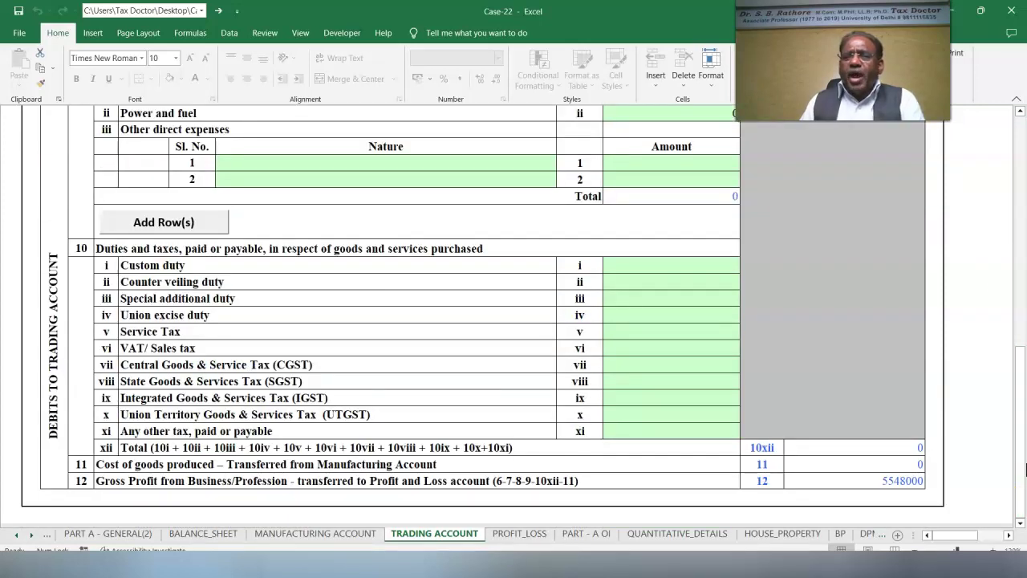
Step: Validate the TRADING ACCOUNT sheet and move on to the PROFIT_LOSS sheet
left_click_drag(1017, 438, 986, 161)
key("ctrl+Page_Down")
key("Return")
left_click(939, 141)
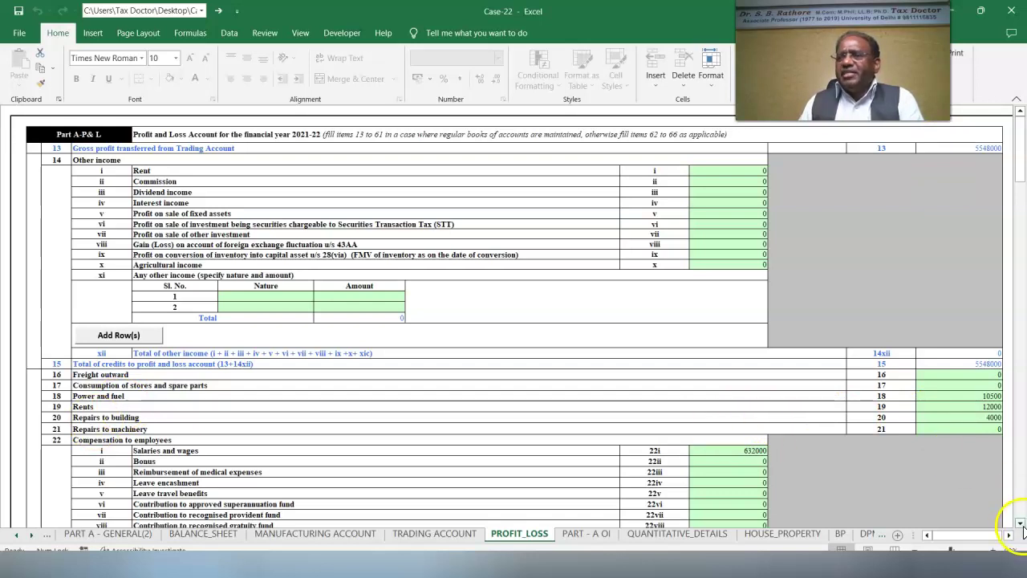
Step: Review the profit and loss account's expenses, partners' remuneration, interest paid to partners, depreciation and net profit
scroll(842, 410, "down", 10)
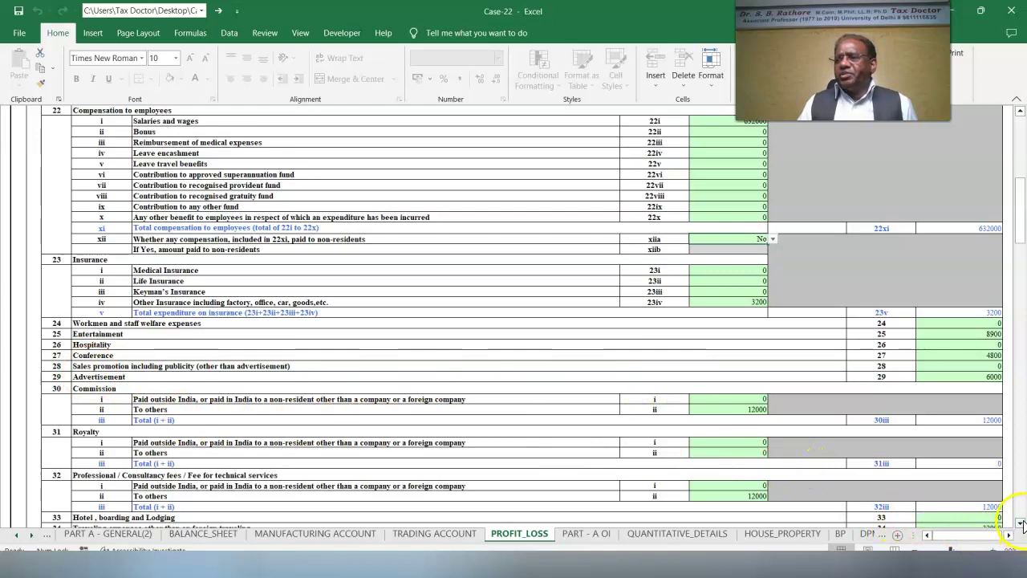
scroll(1003, 507, "down", 5)
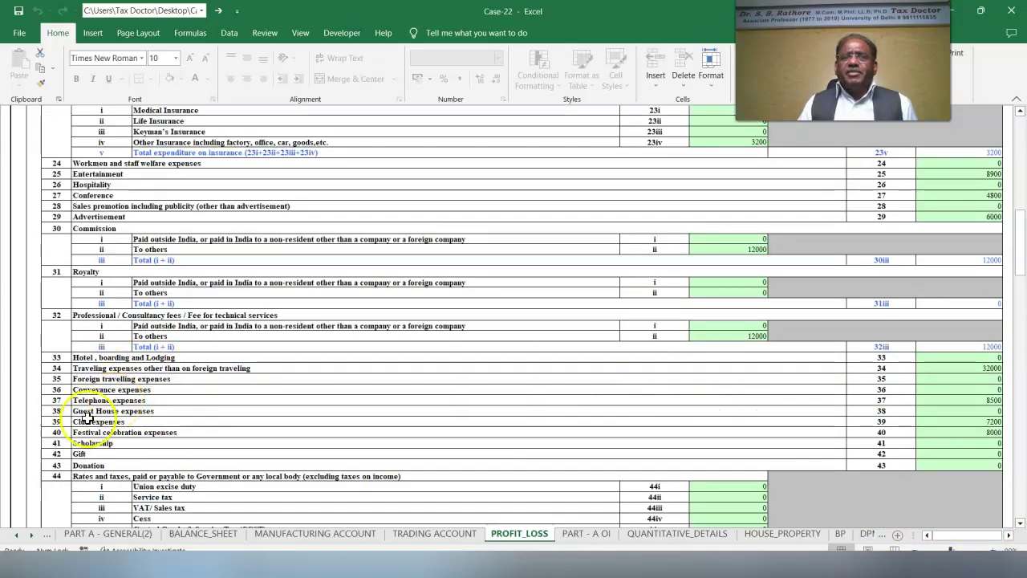
scroll(638, 365, "down", 9)
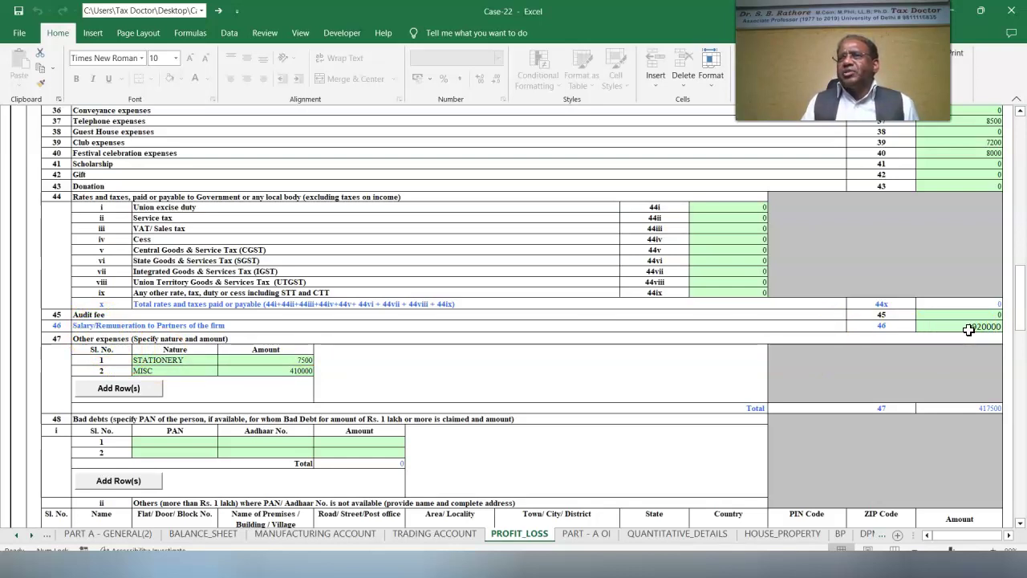
scroll(968, 329, "down", 11)
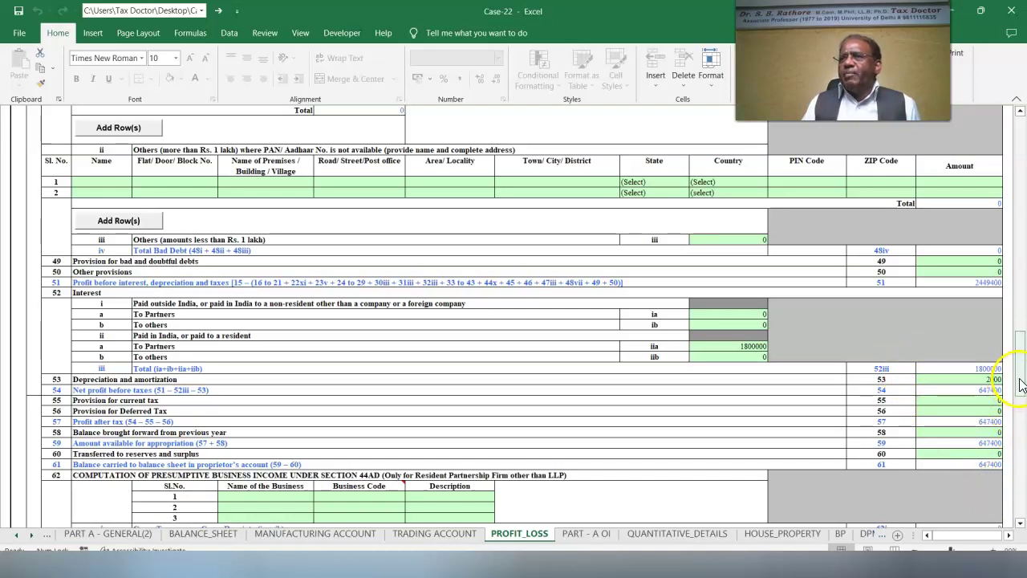
Step: Validate the PROFIT_LOSS sheet and move on to the PART - A OI sheet
scroll(1011, 385, "up", 15)
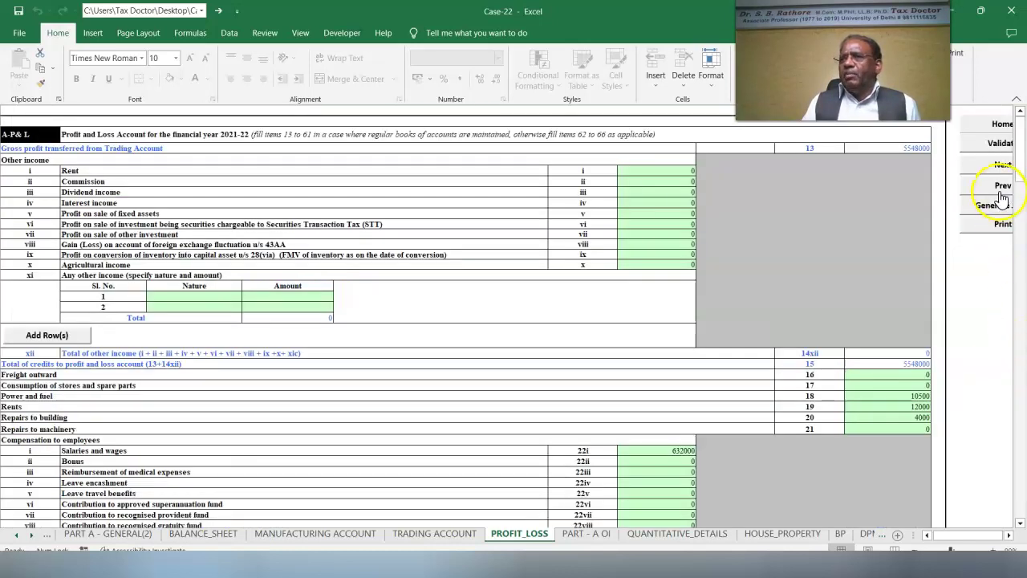
left_click(993, 145)
key("Return")
left_click(988, 163)
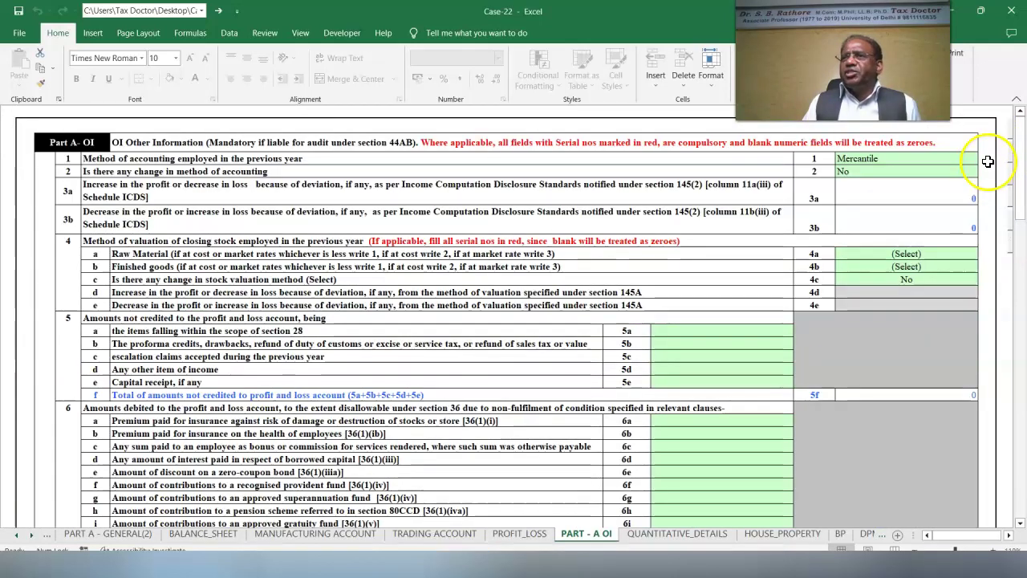
Step: Review the amounts disallowable under sections 37, 40 and 40A in the PART - A OI sheet
scroll(1021, 341, "down", 10)
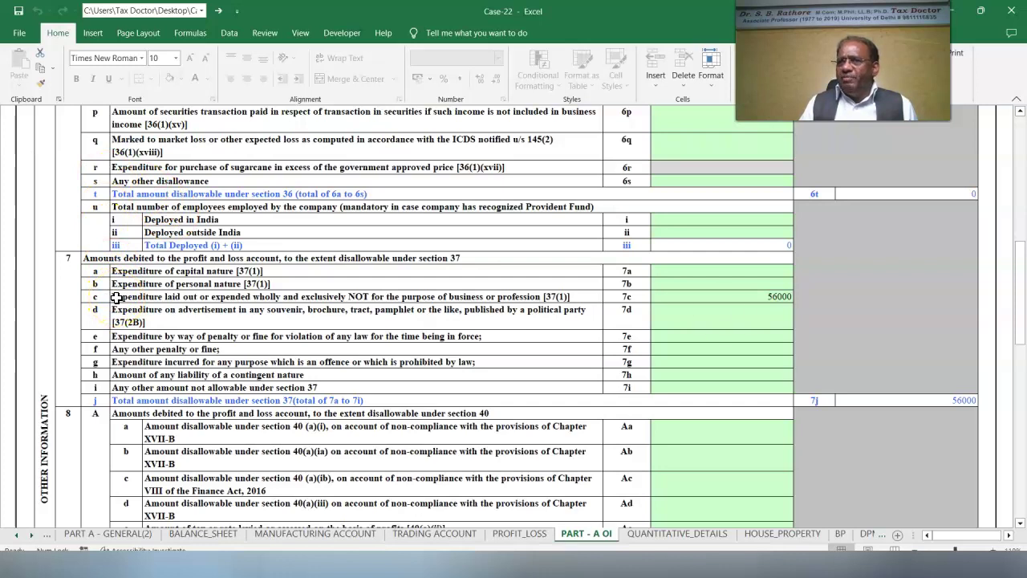
scroll(160, 345, "down", 5)
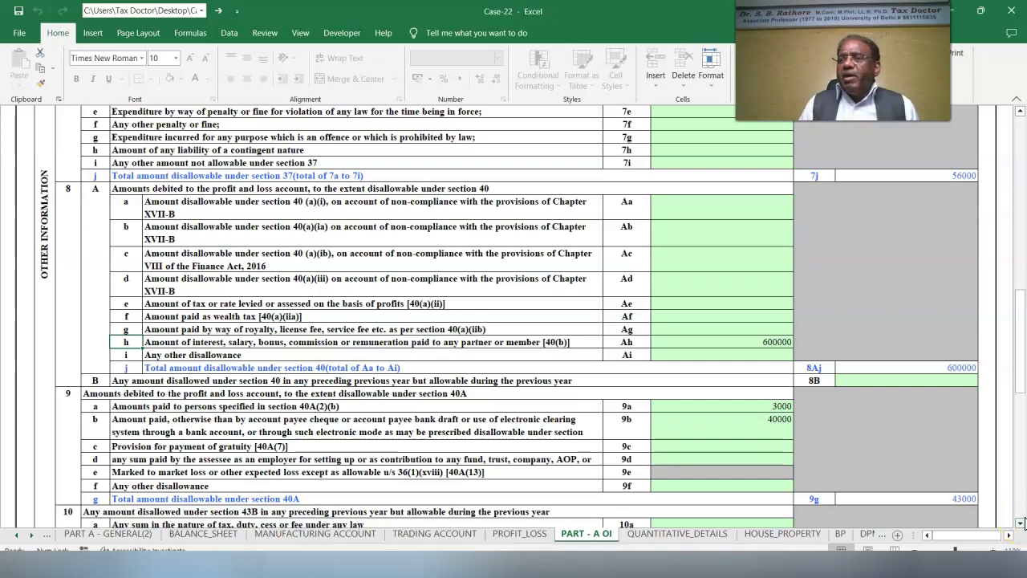
left_click_drag(1020, 337, 1013, 157)
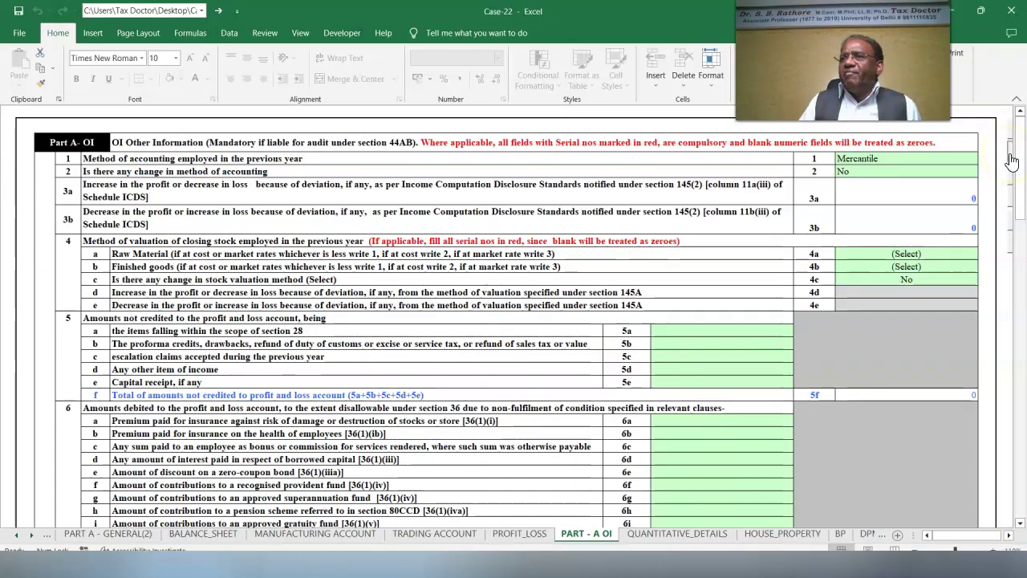
Step: Move on to the QUANTITATIVE_DETAILS sheet and validate it
key("ctrl+Page_Down")
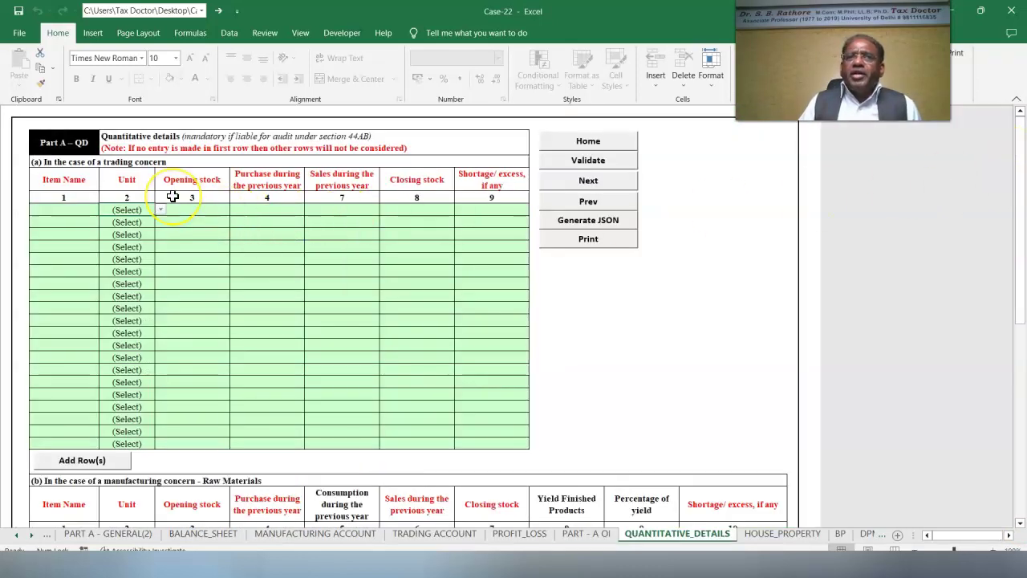
left_click(605, 164)
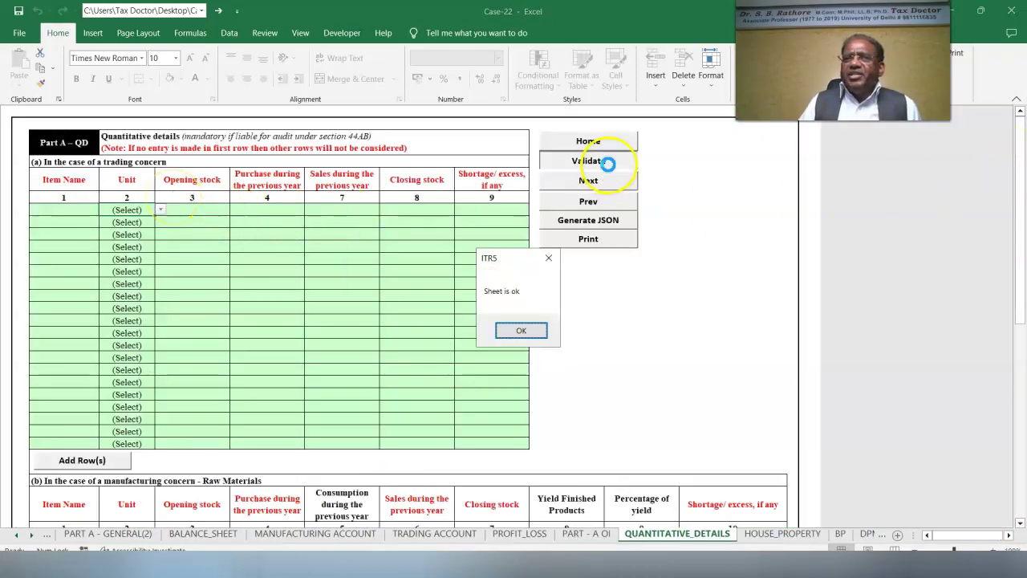
left_click(517, 329)
Step: Open the BP schedule and review profit before tax, exempt income, allowable depreciation and the disallowances brought from Part A-OI
left_click(839, 534)
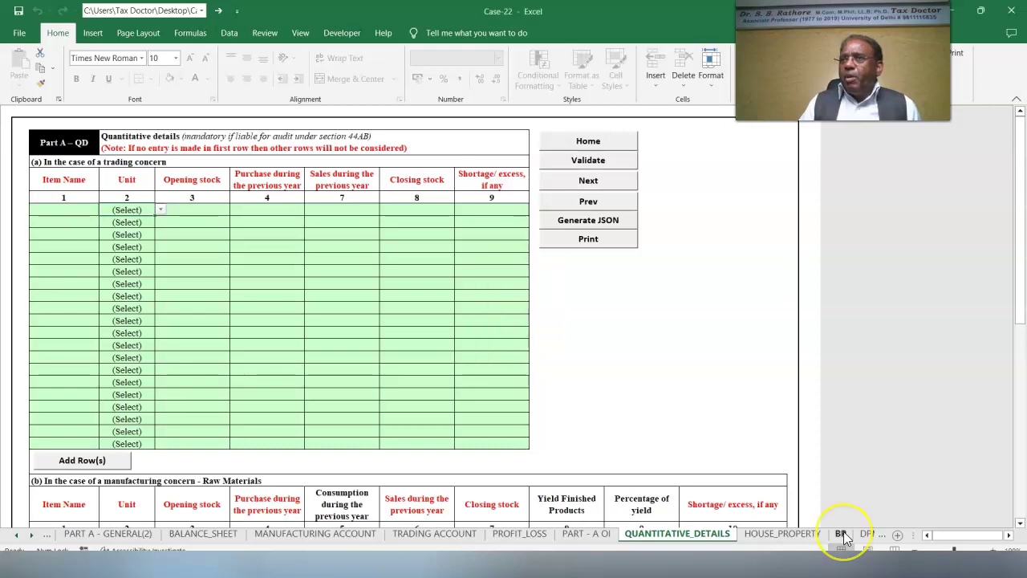
left_click(889, 180)
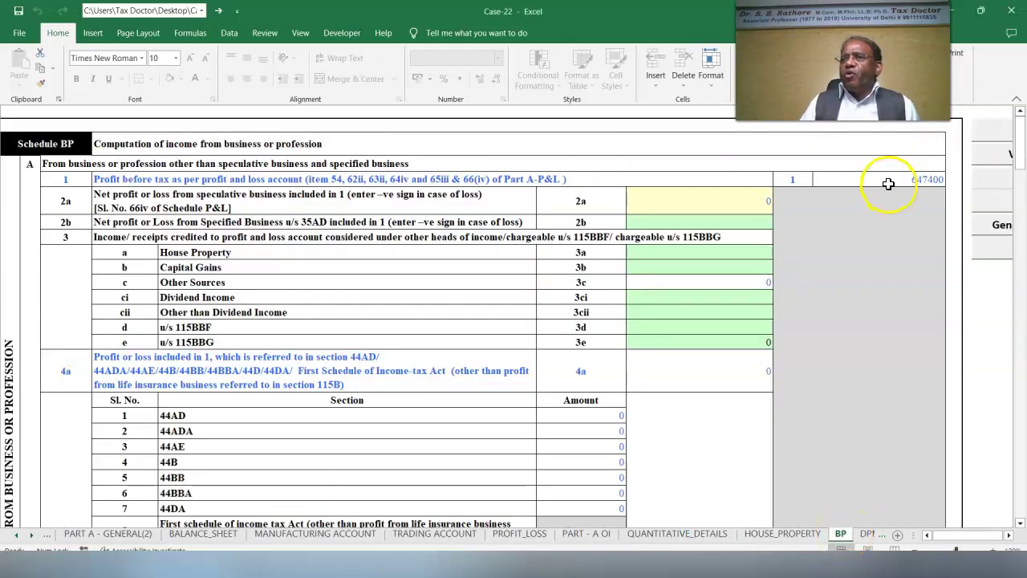
scroll(986, 477, "down", 10)
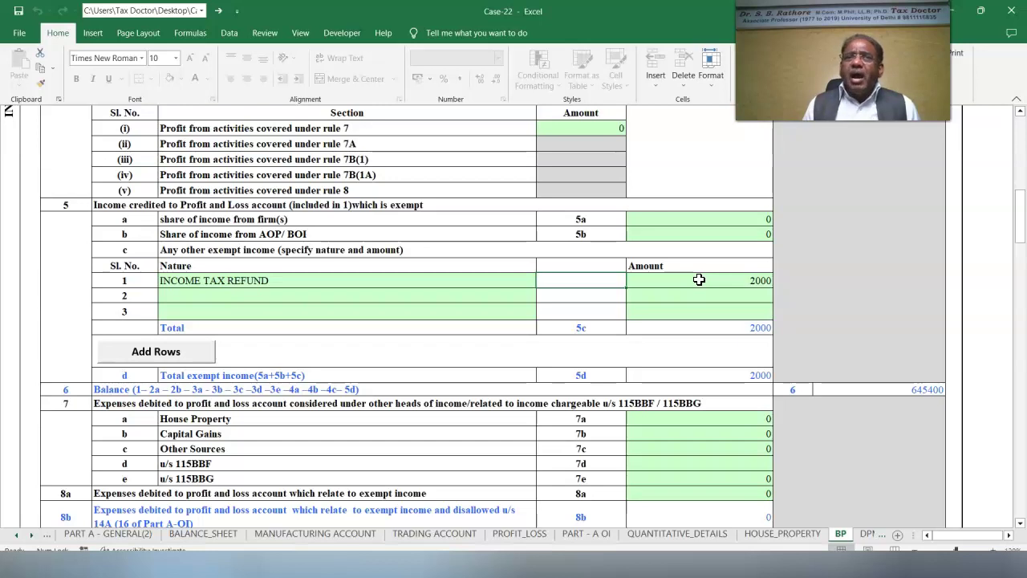
scroll(206, 201, "down", 10)
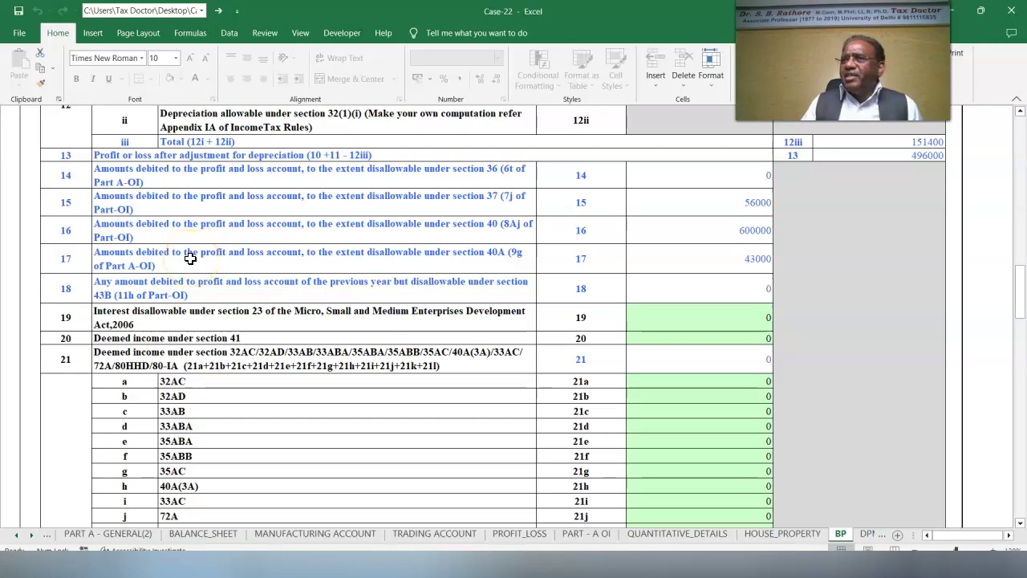
scroll(859, 344, "up", 5)
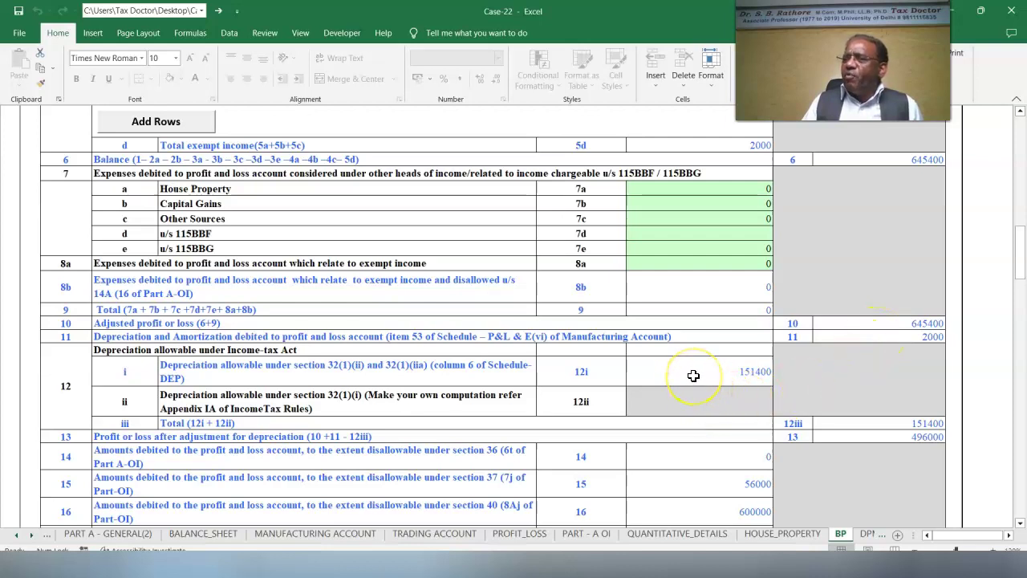
Step: Open the DPM_DOA sheet and review depreciation on the plant and machinery blocks and on furniture and fittings
left_click(872, 533)
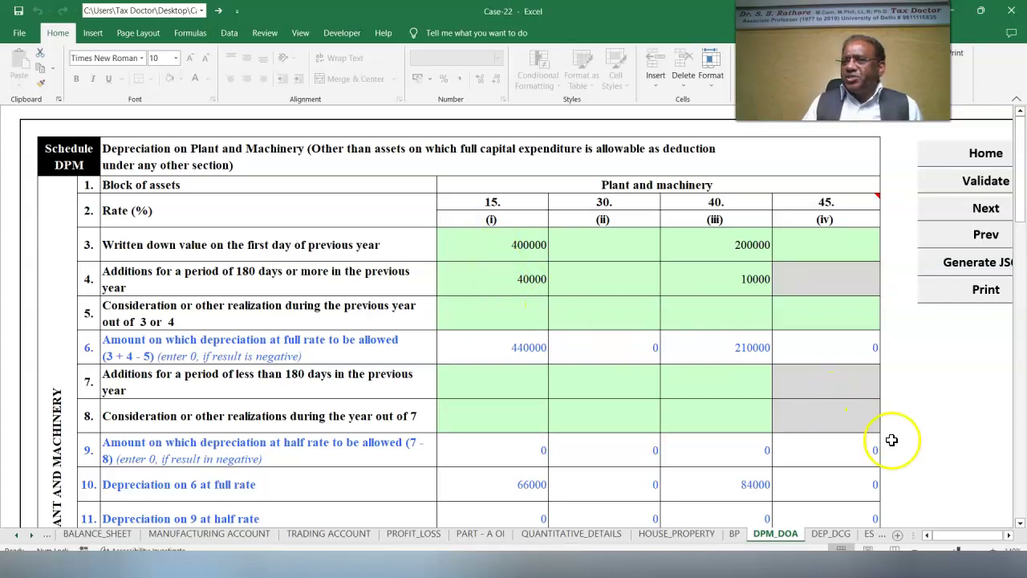
scroll(889, 435, "down", 3)
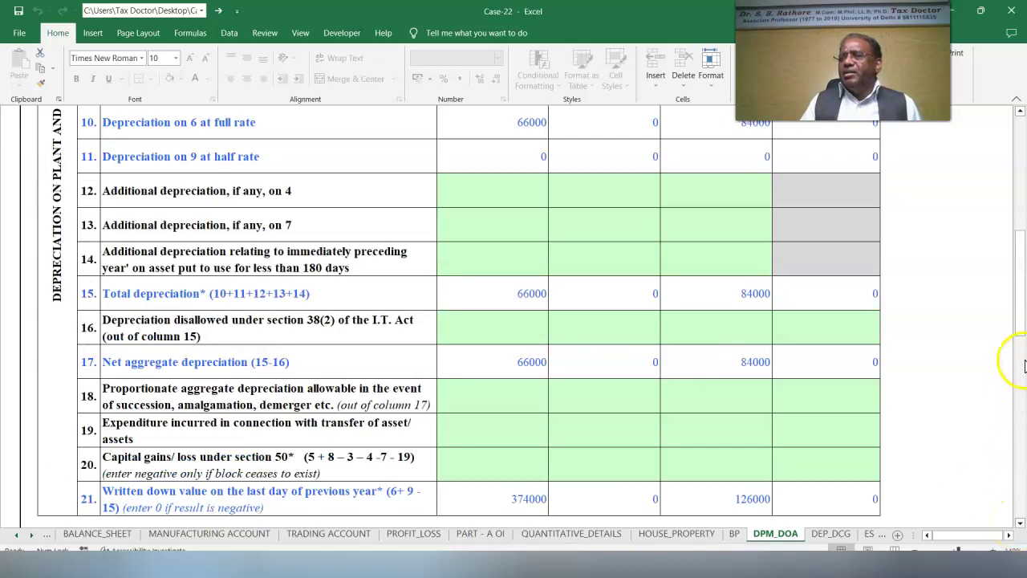
left_click_drag(1020, 298, 1023, 157)
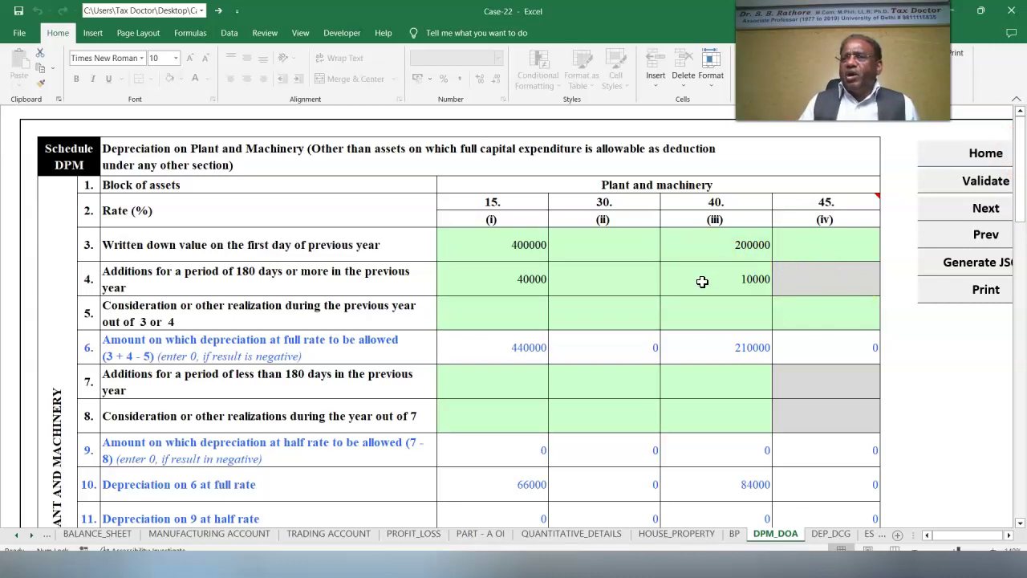
left_click(1020, 525)
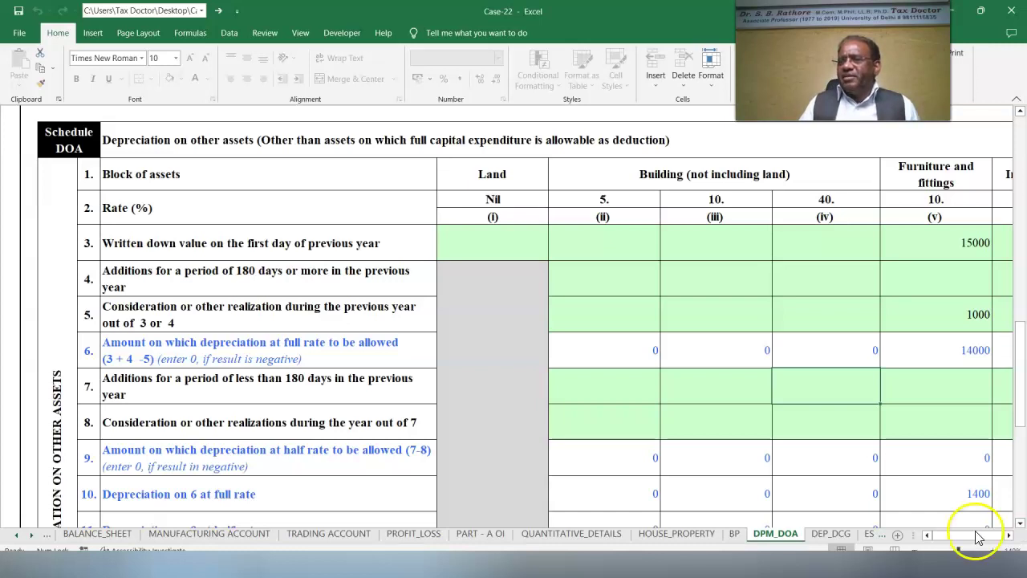
Step: Validate the DPM_DOA sheet and move on to the depreciation summary in DEP_DCG
left_click_drag(1020, 373, 1012, 120)
left_click(995, 167)
left_click(986, 181)
key("Return")
left_click(967, 227)
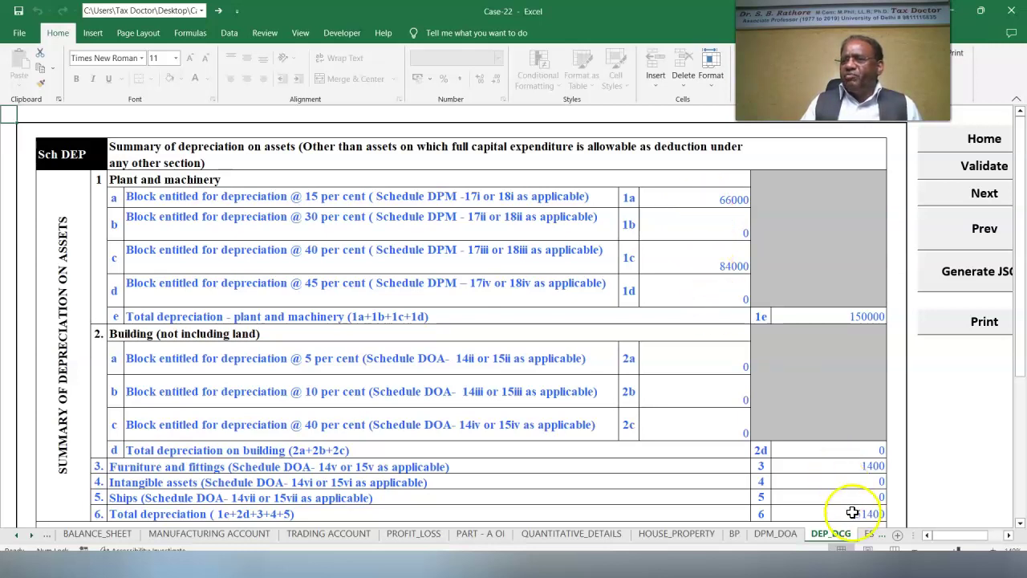
Step: Return to the BP schedule and check the net profit from business at items 37 and 38
left_click(736, 533)
scroll(715, 385, "down", 10)
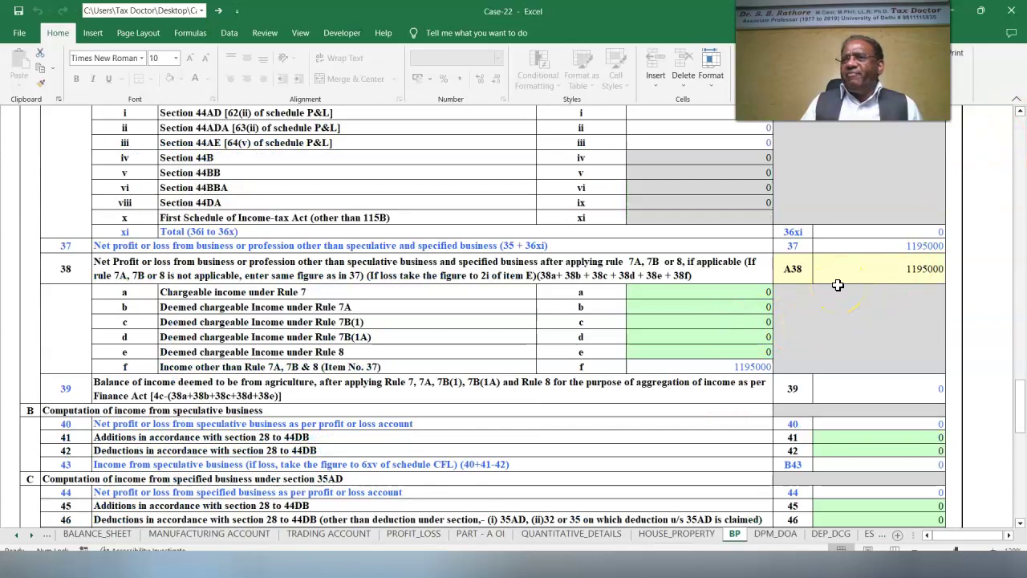
Step: Look through the HOUSE_PROPERTY, CG, Schedule 112A, Schedule 115AD, OS and CYLA-BFLA schedules for income to report
left_click(676, 533)
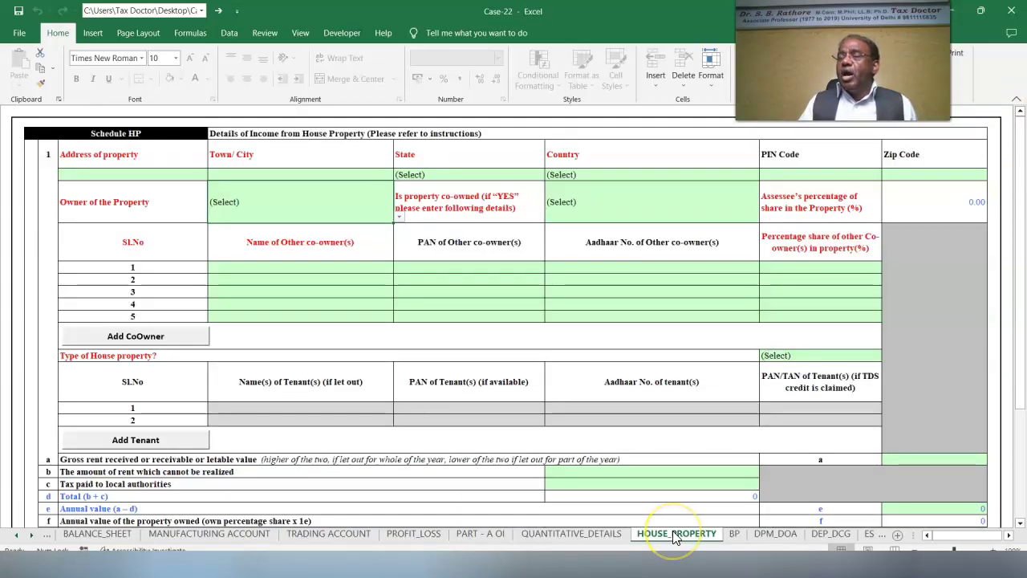
left_click(881, 534)
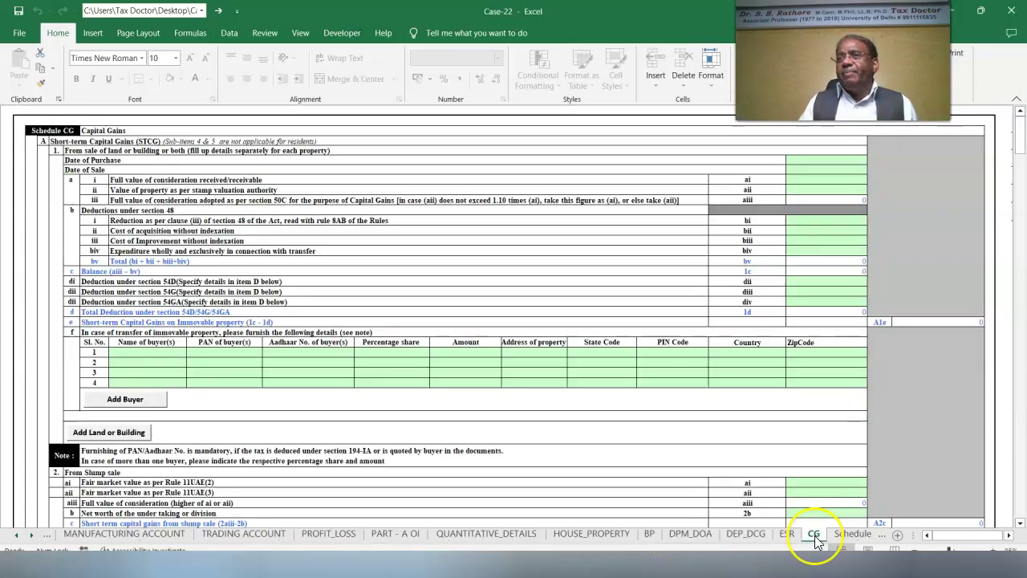
left_click(845, 534)
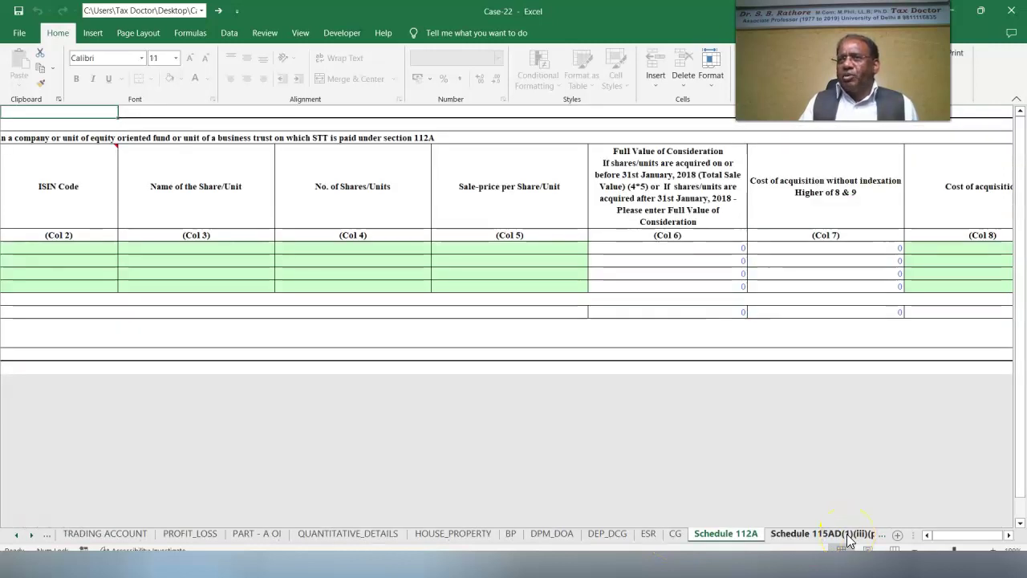
left_click(849, 536)
left_click(910, 533)
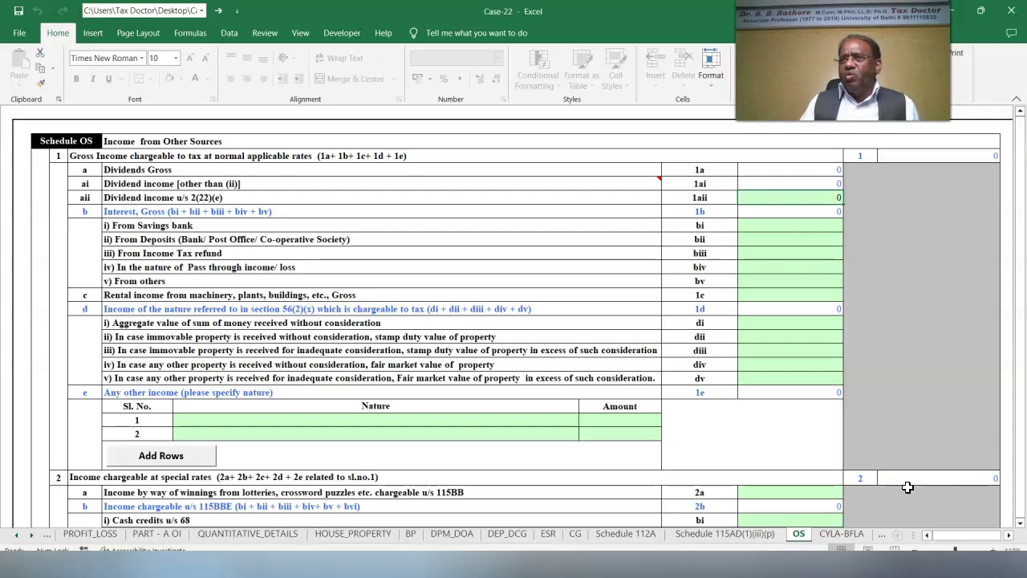
left_click(842, 533)
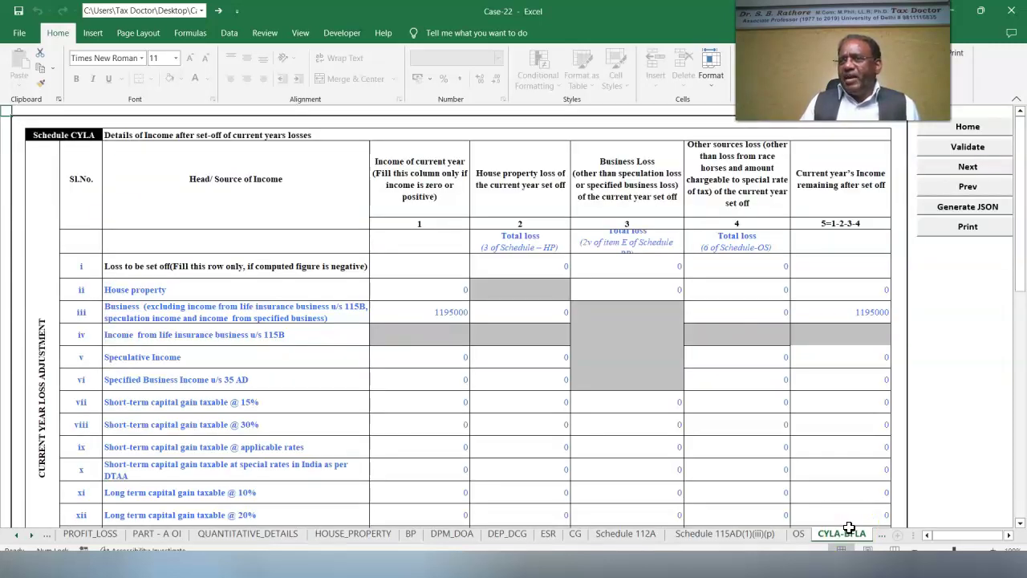
Step: Open the 80G schedule, review the donation to the Prime Minister National Relief Fund and validate the sheet
left_click(866, 540)
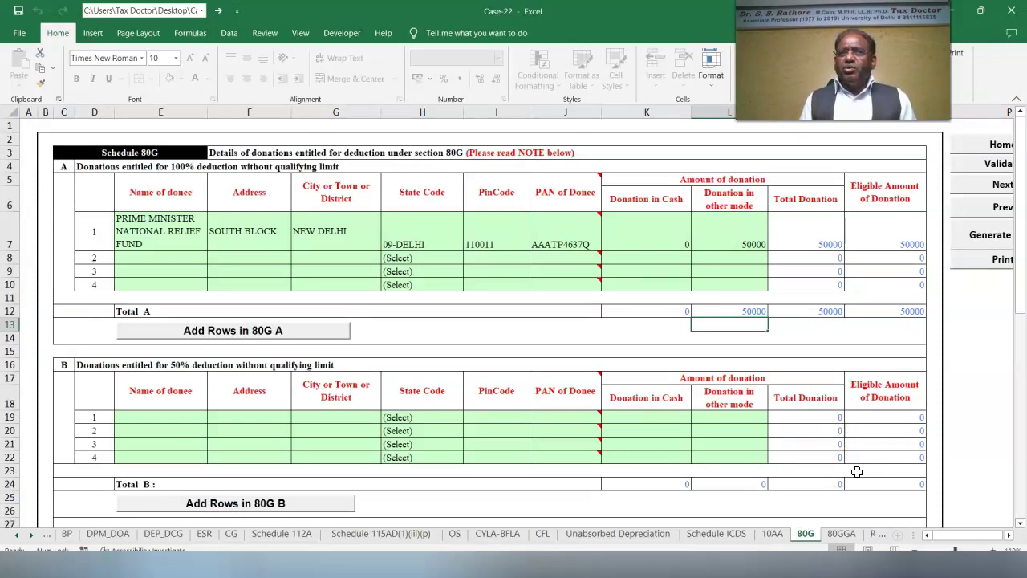
left_click(856, 452)
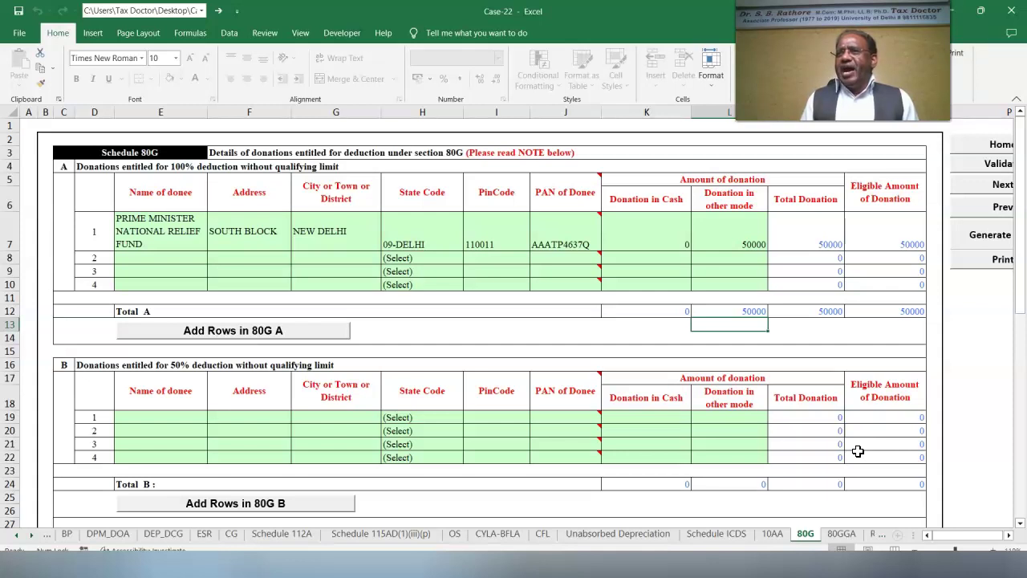
left_click(995, 165)
left_click(507, 325)
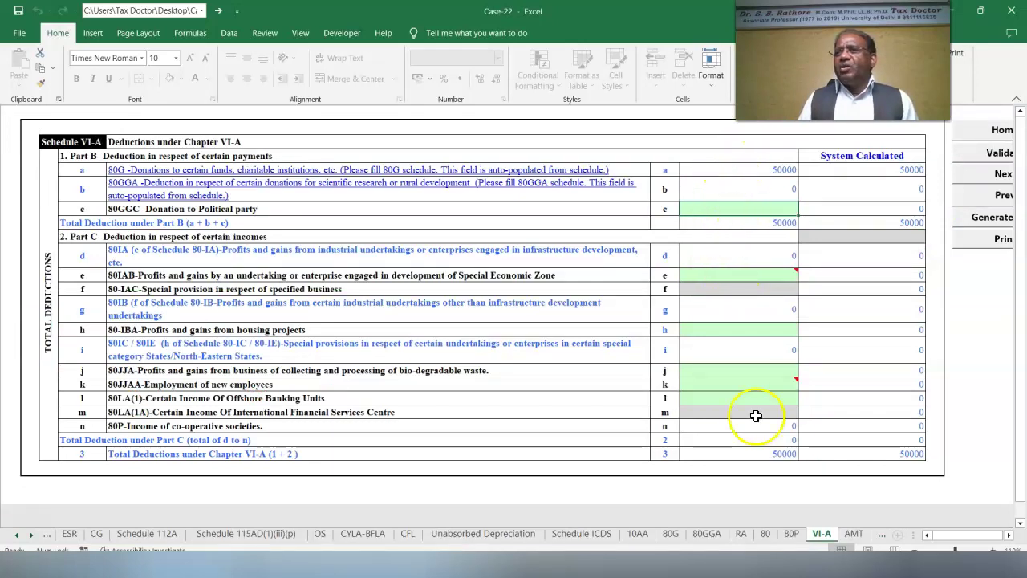
Step: Validate the VI-A deductions schedule and move on to the GST schedule
left_click(973, 154)
left_click(522, 329)
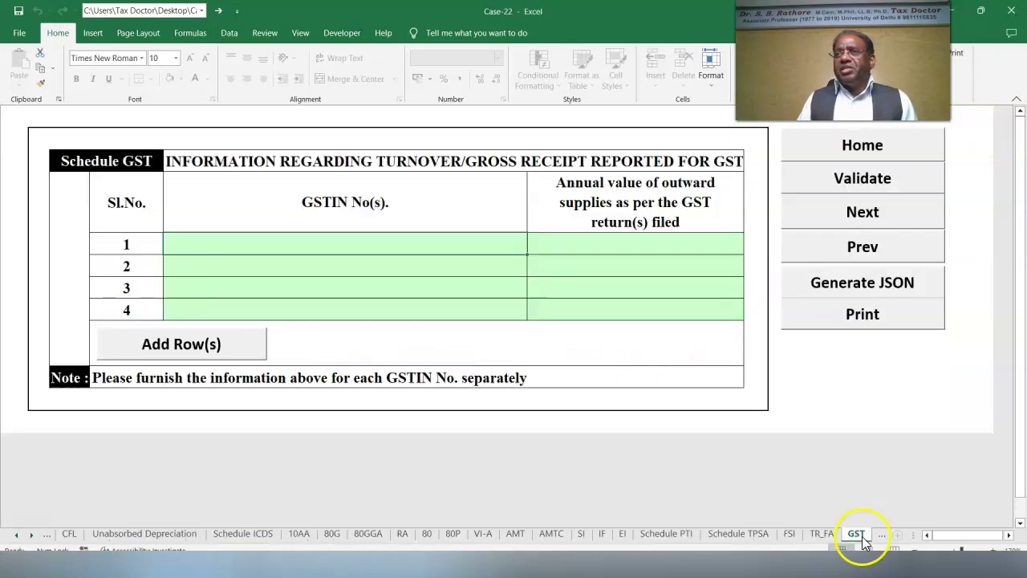
Step: Validate the GST schedule and move on to the PARTB - TI - TTI sheet
left_click(862, 177)
left_click(521, 330)
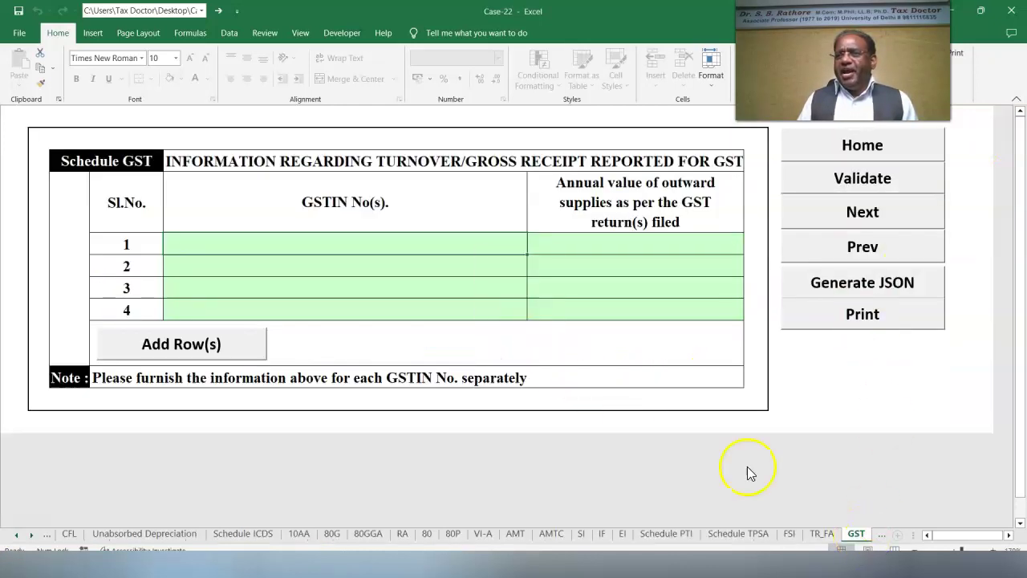
left_click(881, 533)
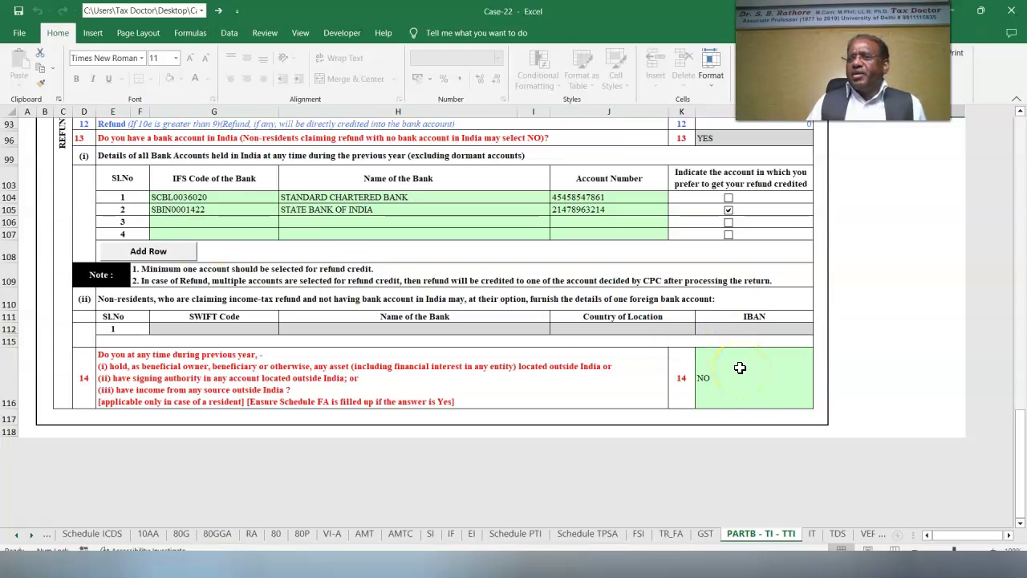
Step: Open the IT schedule, check the advance tax and self-assessment tax payments, and validate the sheet
left_click(812, 534)
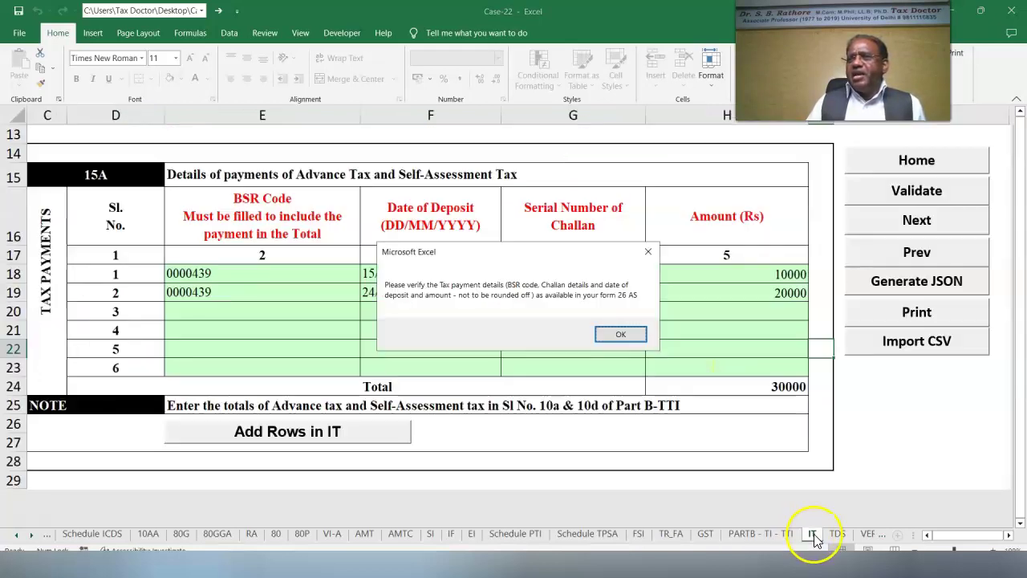
left_click(606, 338)
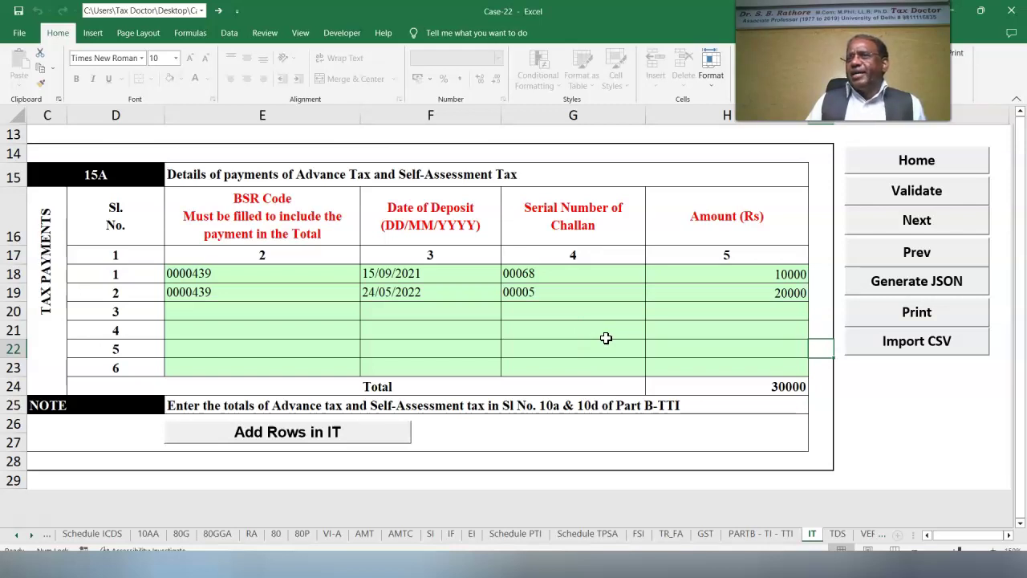
left_click(871, 191)
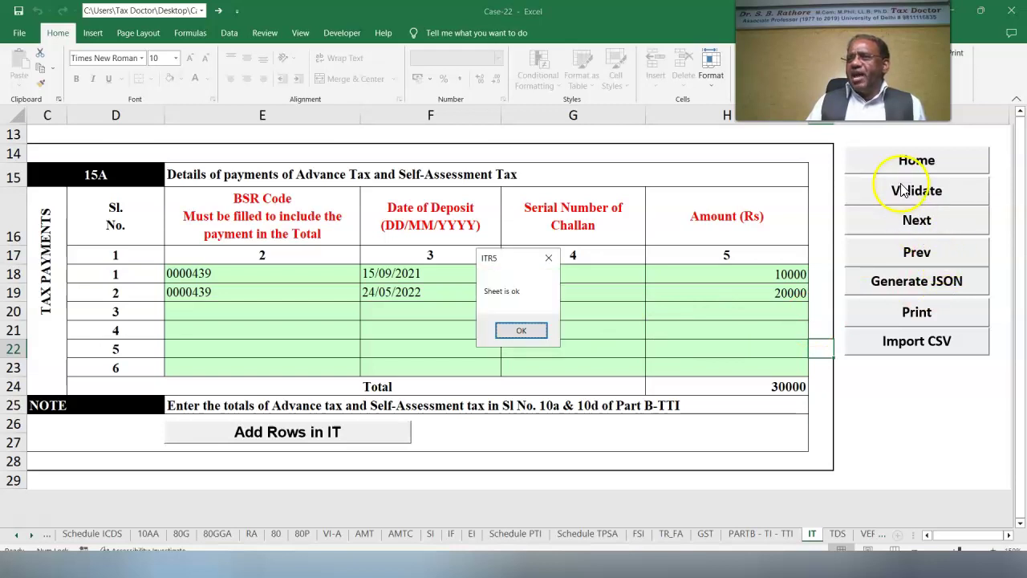
key("Return")
Step: Look over the TDS schedule and the declaration details on the VERIFICATION sheet
left_click(838, 534)
left_click(625, 334)
left_click(870, 533)
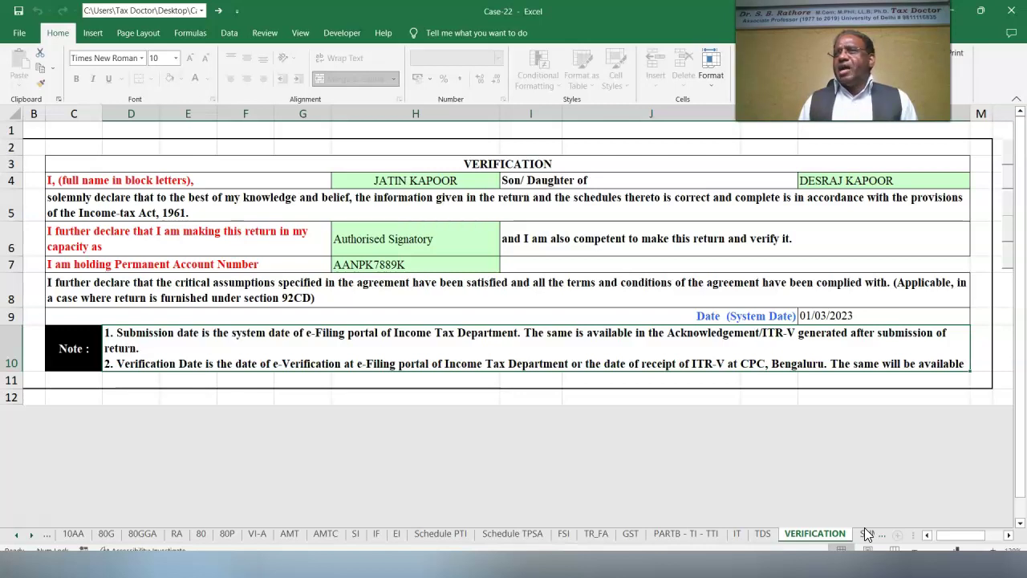
Step: Calculate the tax on the PARTB - TI - TTI sheet and review its total income and tax liability items
left_click(669, 533)
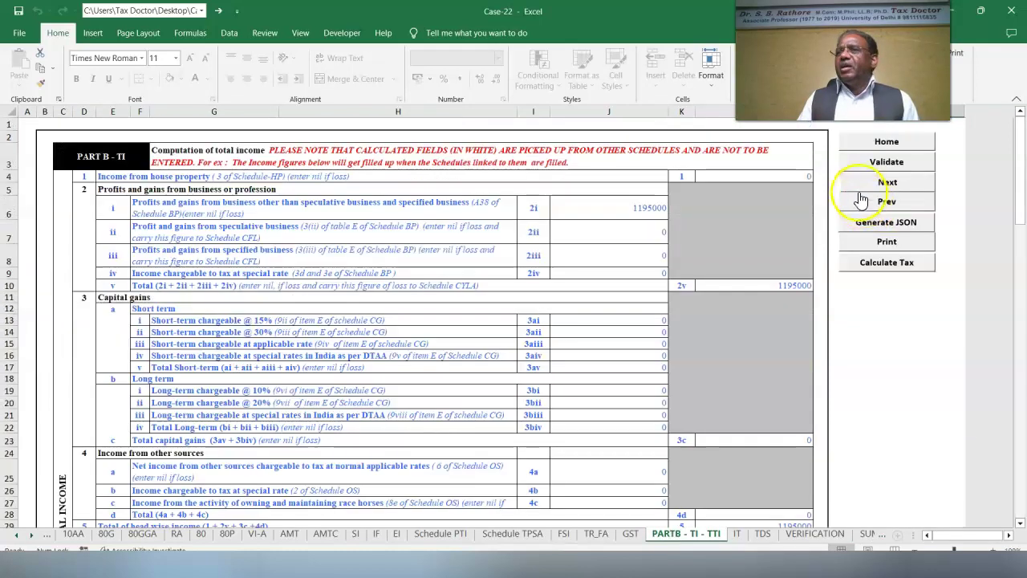
left_click(887, 264)
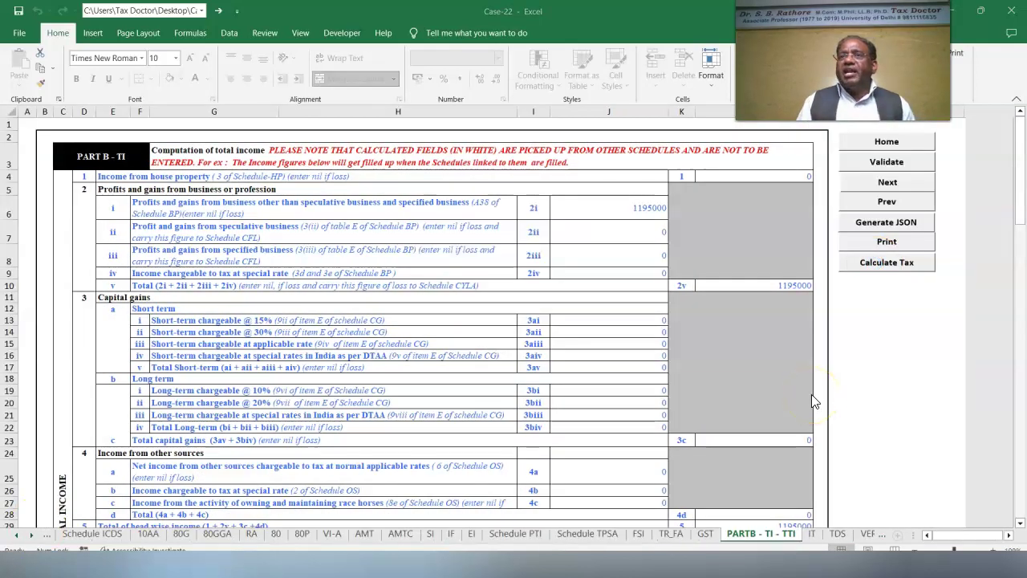
left_click(906, 467)
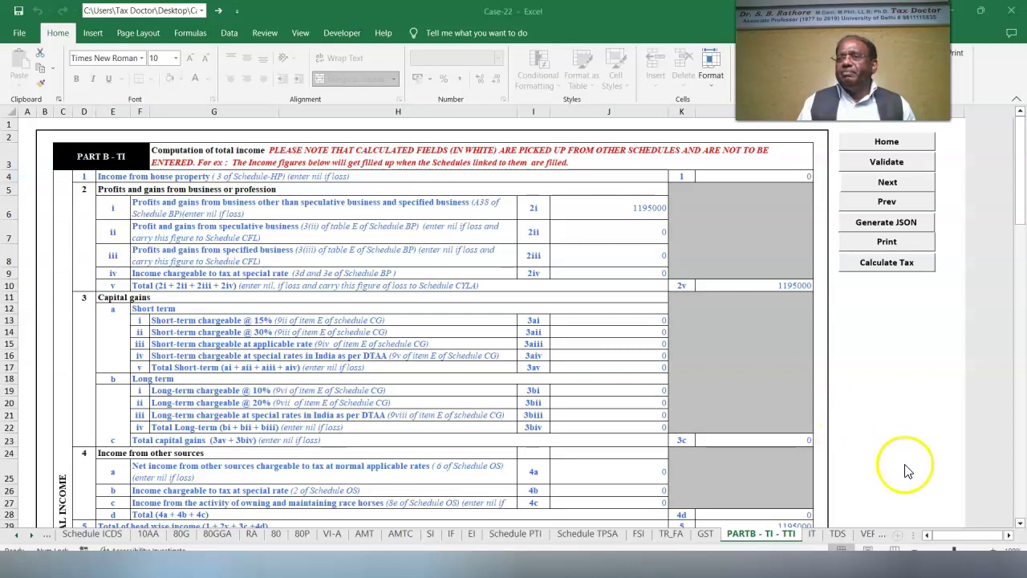
scroll(722, 385, "down", 7)
left_click(681, 359)
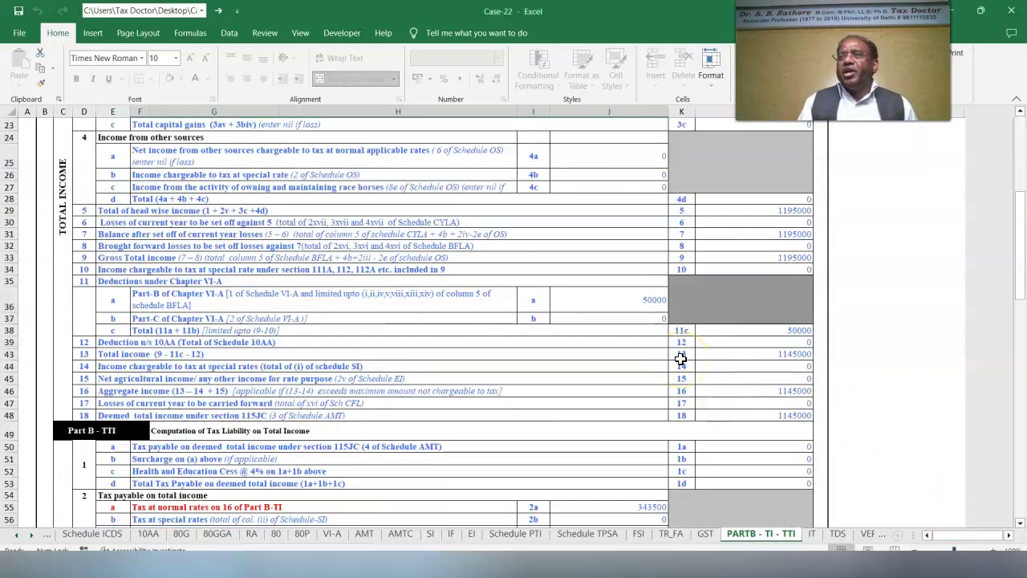
left_click(1018, 522)
left_click(1019, 522)
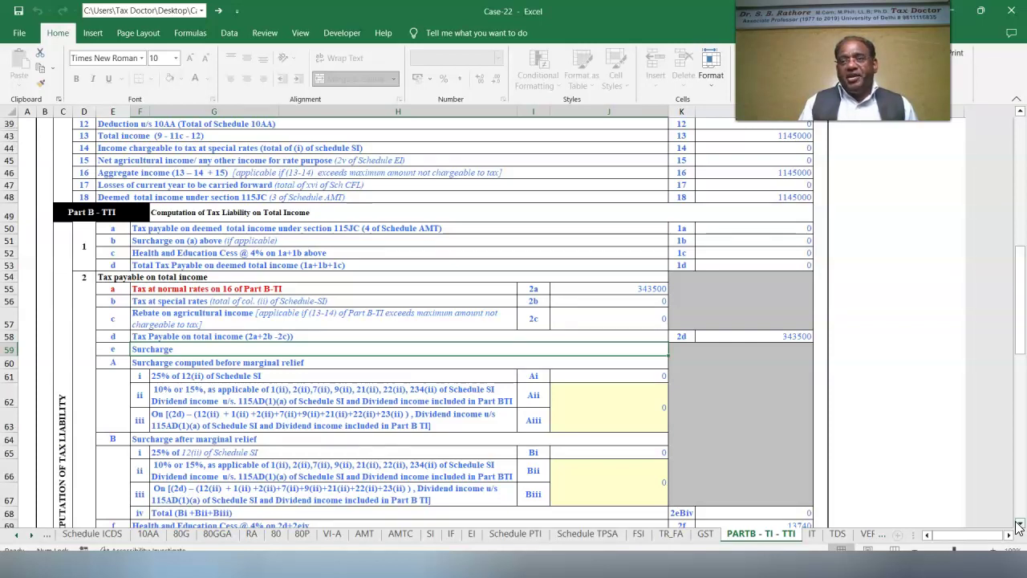
scroll(1018, 525, "down", 9)
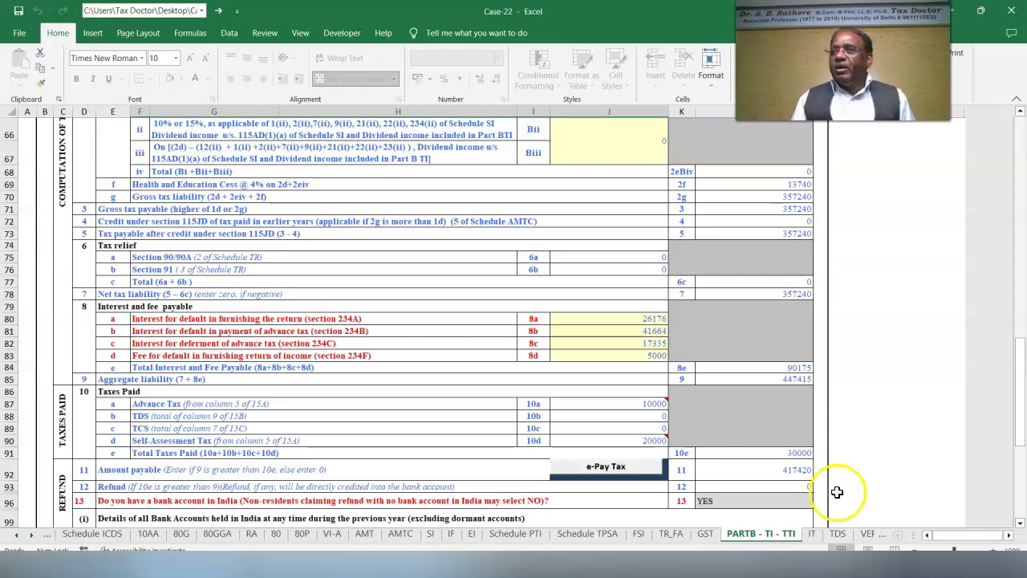
Step: Clear the section 234A, 234B and 234C interest amounts in items 8a to 8c and check the taxes paid
left_click_drag(630, 348, 631, 317)
key("Delete")
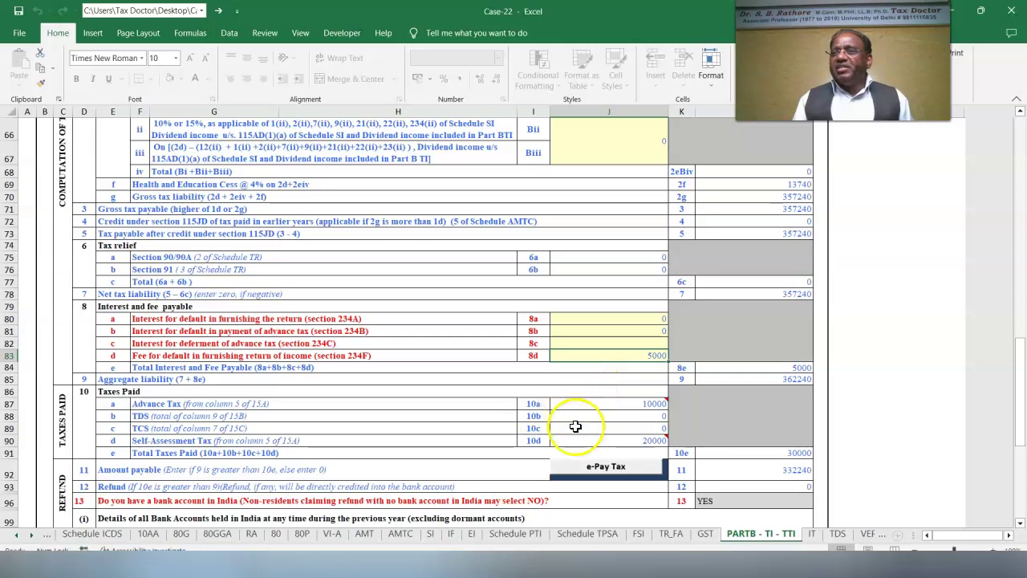
mouse_move(586, 441)
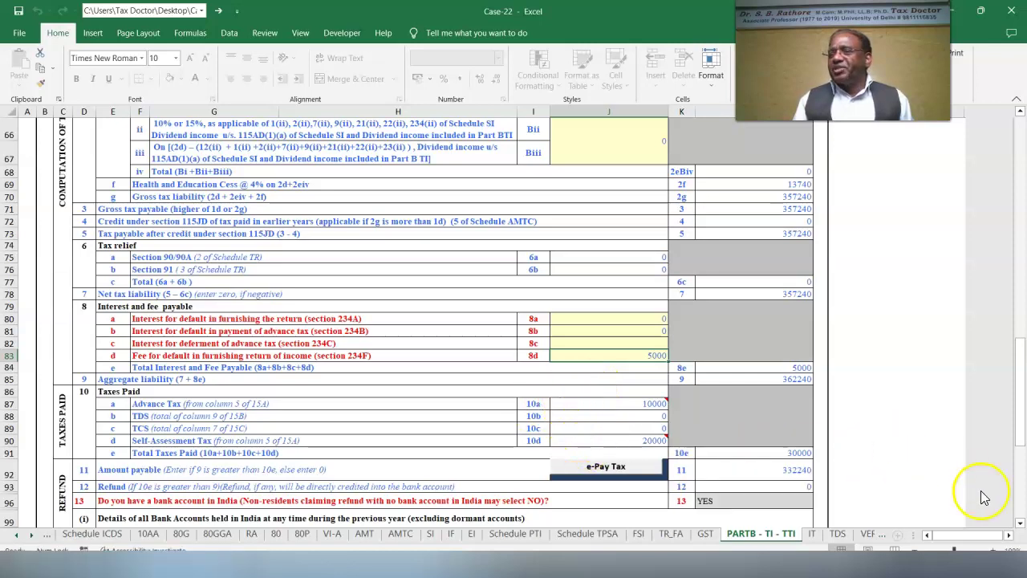
left_click(1021, 523)
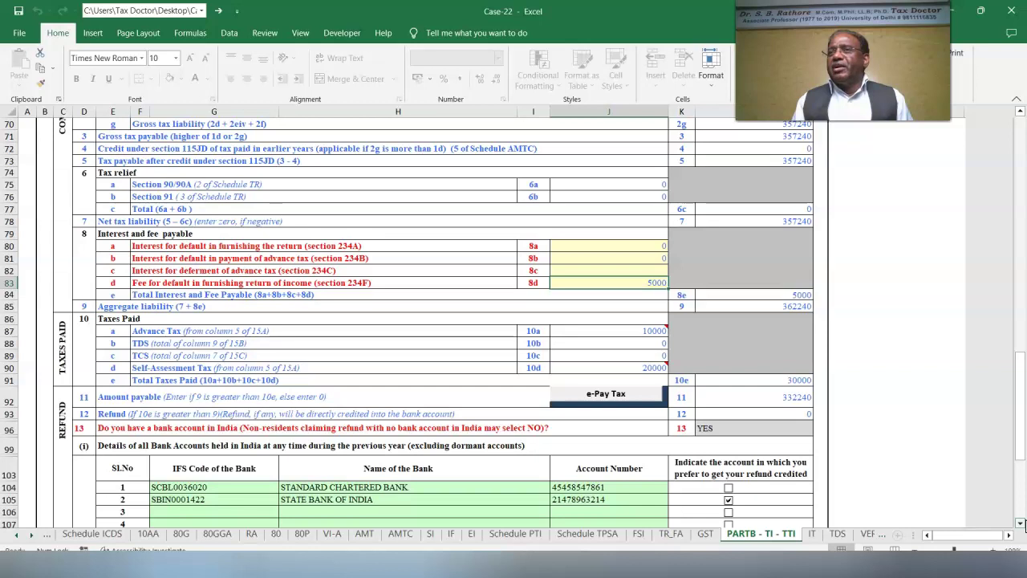
Step: Generate the JSON file of the return and save it from the SUMMARY sheet to the desktop
scroll(1019, 401, "up", 20)
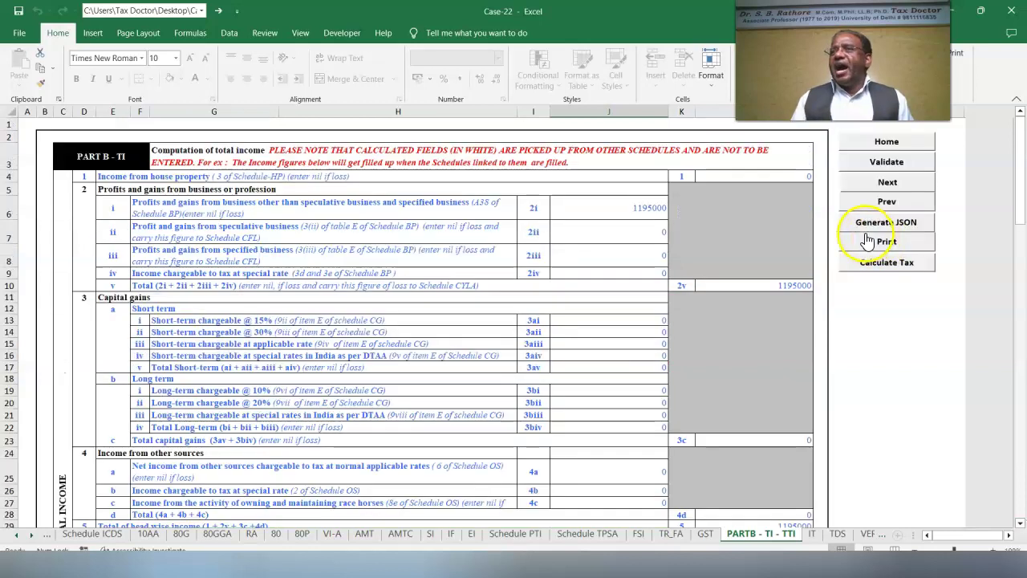
left_click(871, 227)
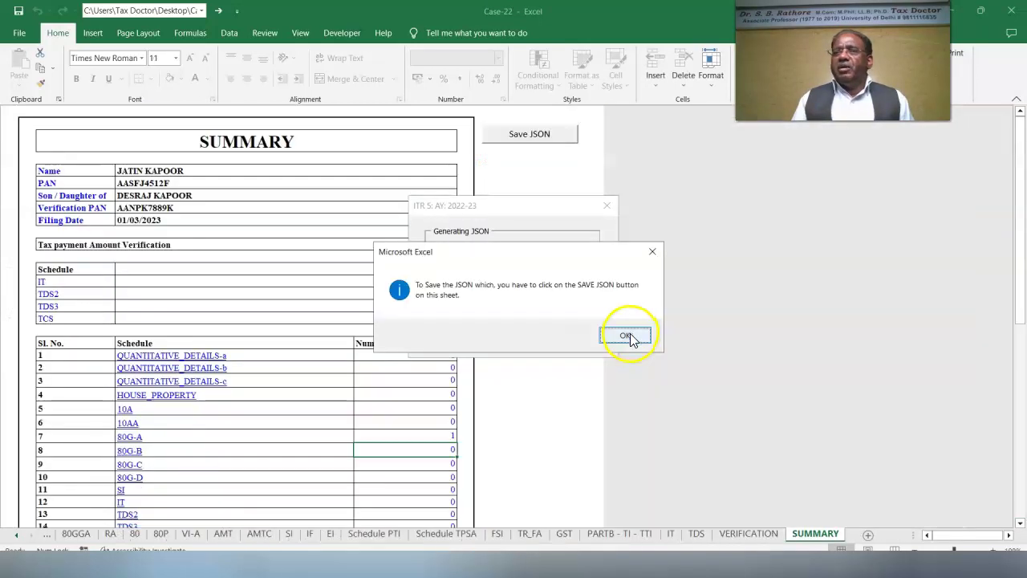
left_click(630, 333)
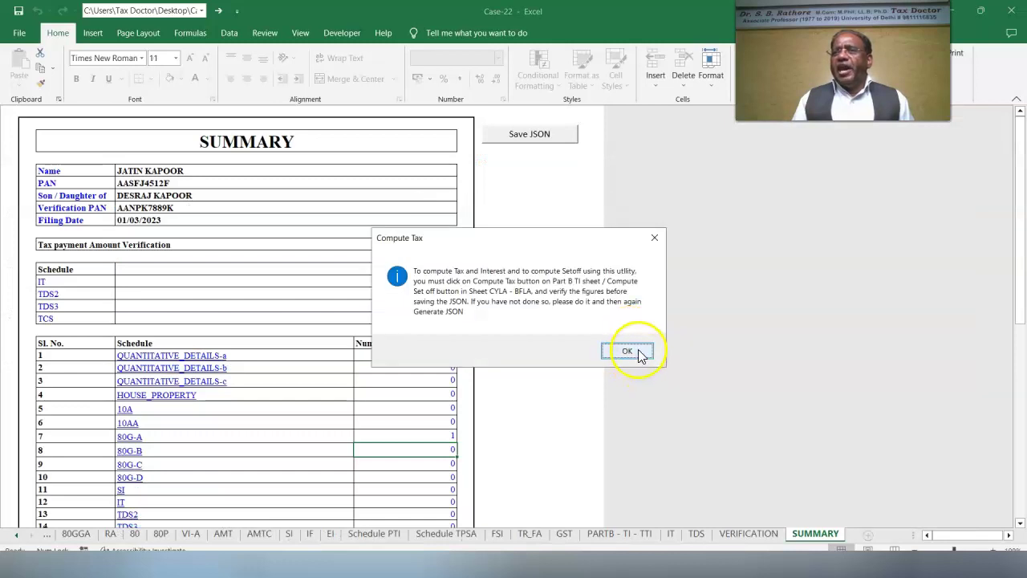
left_click(634, 351)
left_click(531, 136)
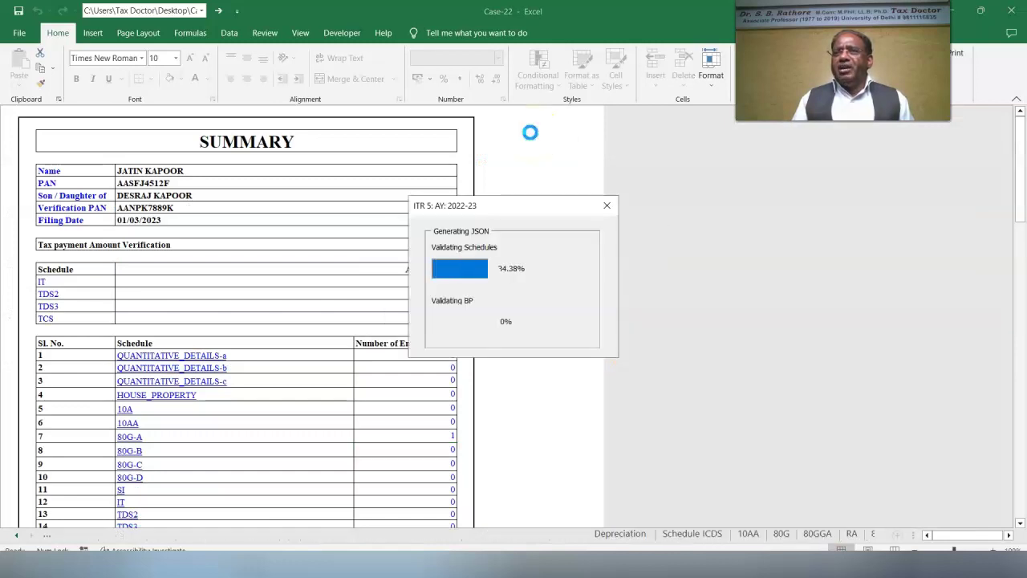
left_click(628, 358)
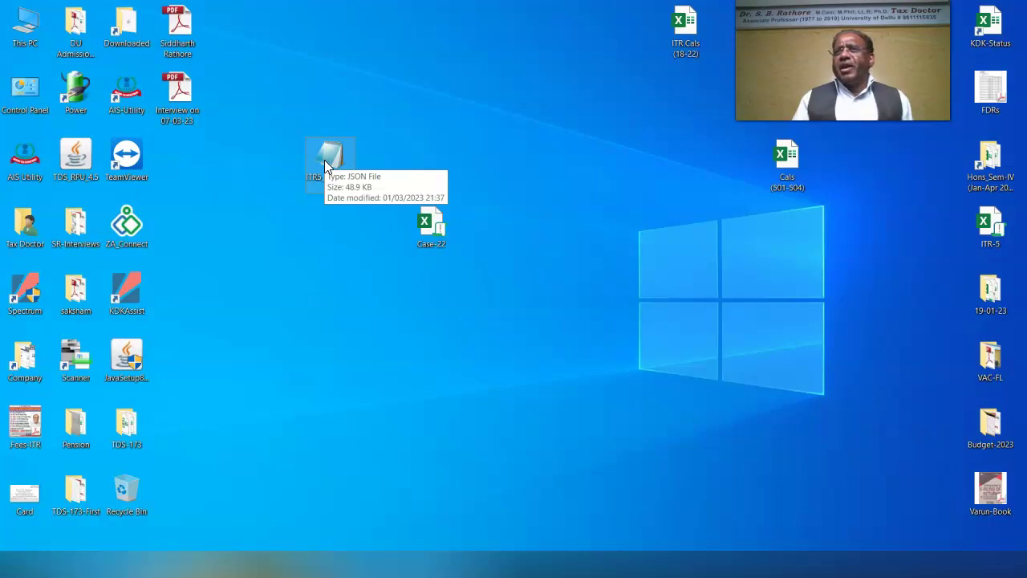
Step: Open the saved ITR5 JSON file from the desktop in Notepad and search it for 50000
right_click(324, 159)
left_click(353, 167)
key("ctrl+f")
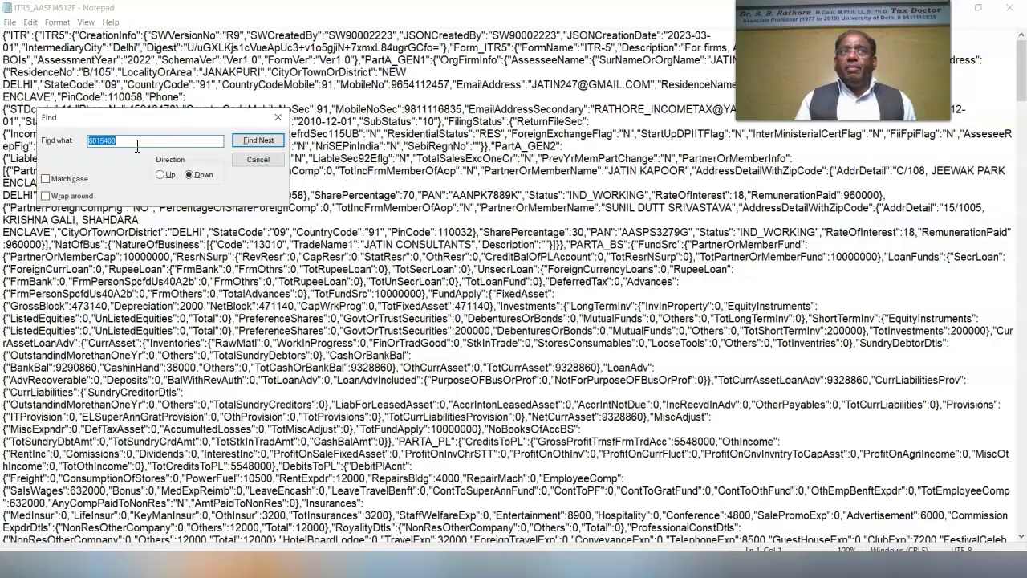
type("500")
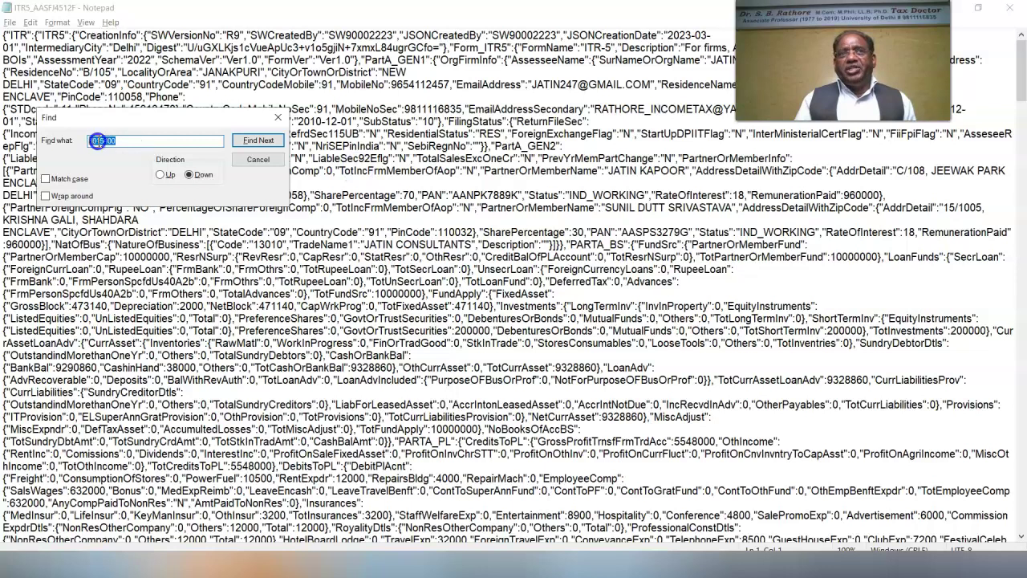
type("00")
left_click(260, 144)
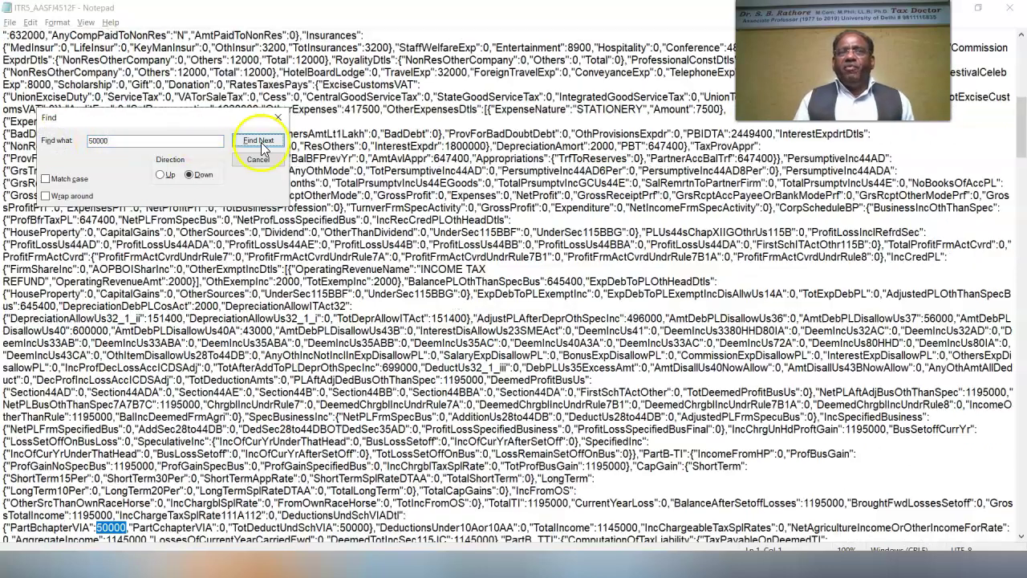